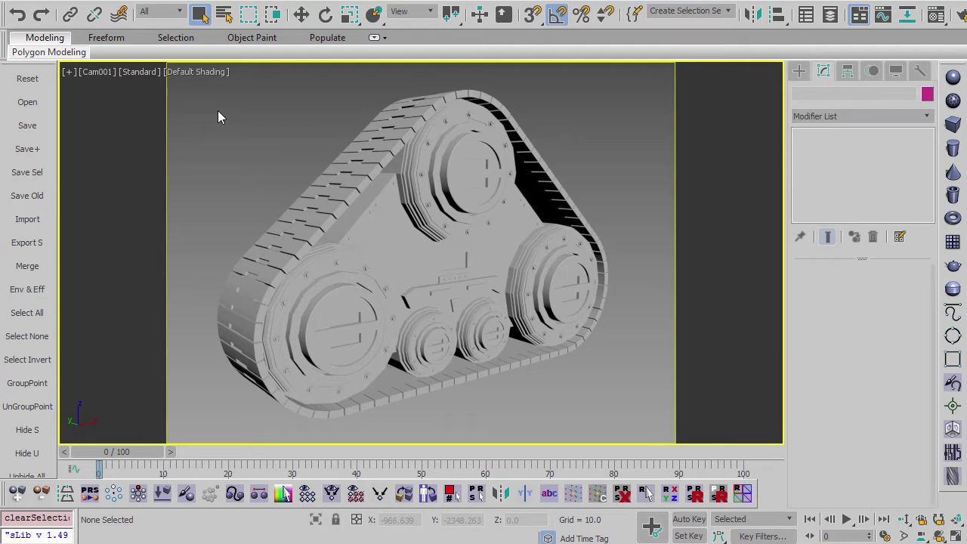
Marquee-select the whole 154-object tread and add a Data Channel modifier from the Modifier List
left_click_drag(200, 85, 645, 430)
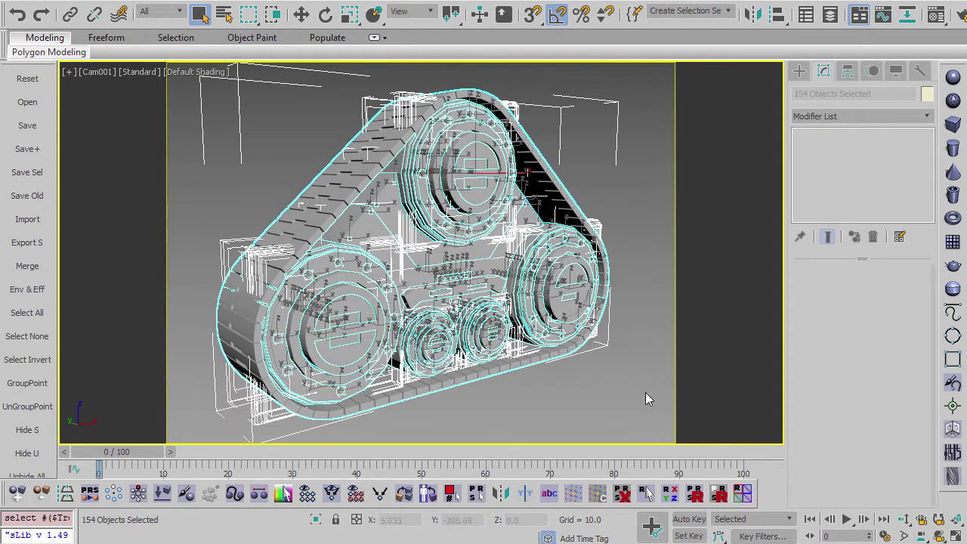
left_click(846, 116)
scroll(846, 115, "down", 2)
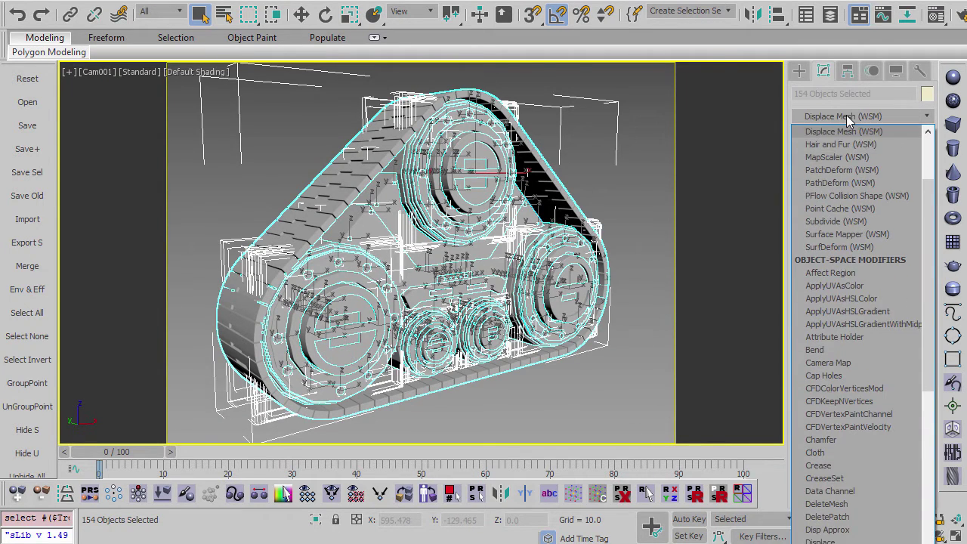
type("d")
left_click(842, 132)
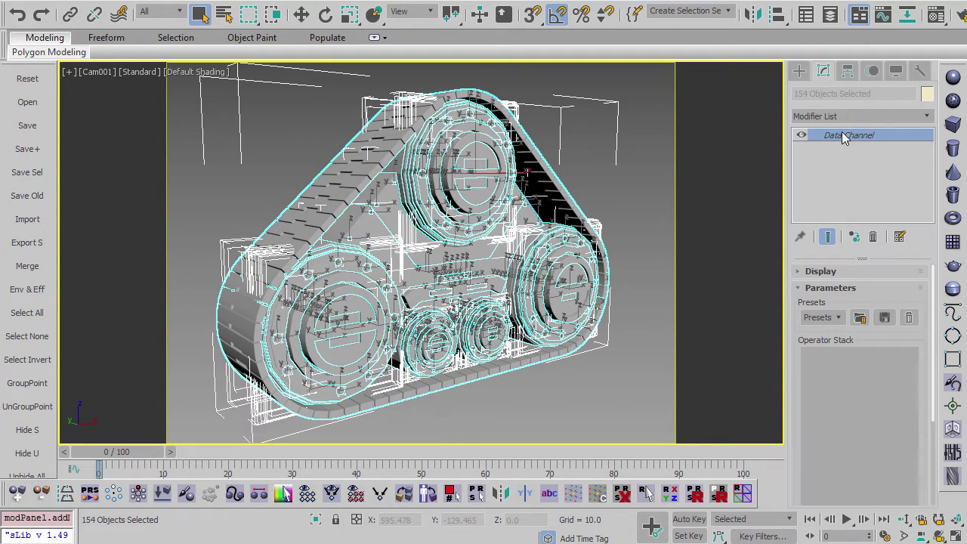
scroll(929, 379, "down", 3)
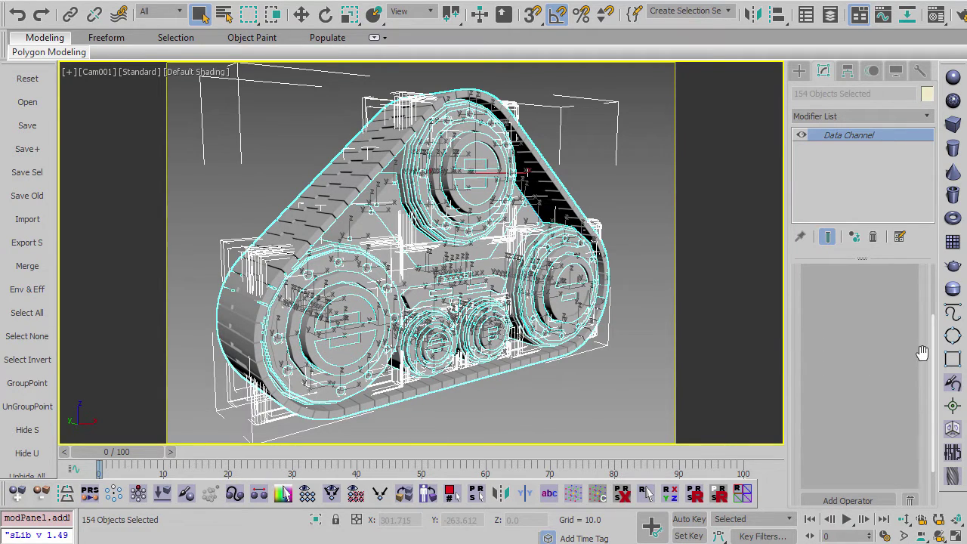
scroll(919, 348, "down", 2)
Browse the Data Channel's Add Operators dialog, then close it without adding any operator
left_click(854, 447)
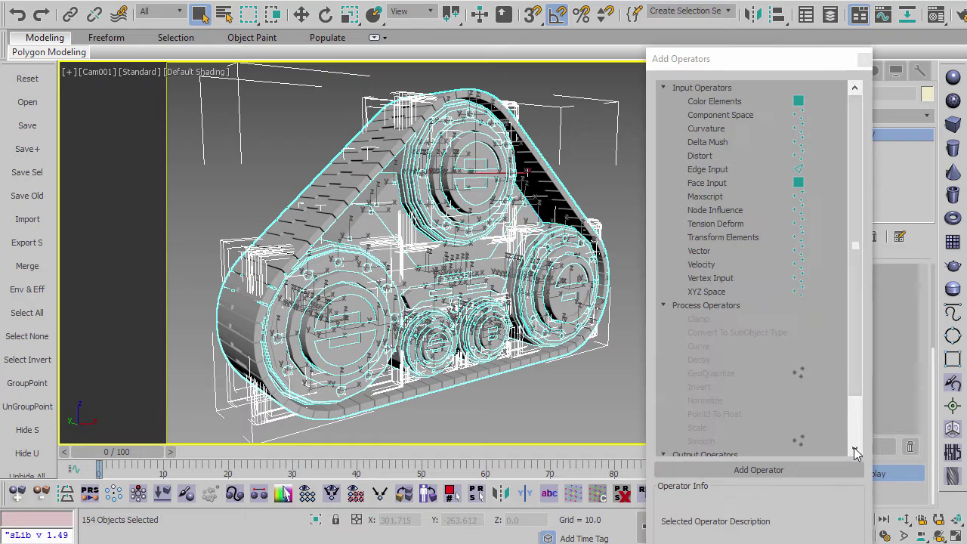
left_click_drag(757, 67, 714, 22)
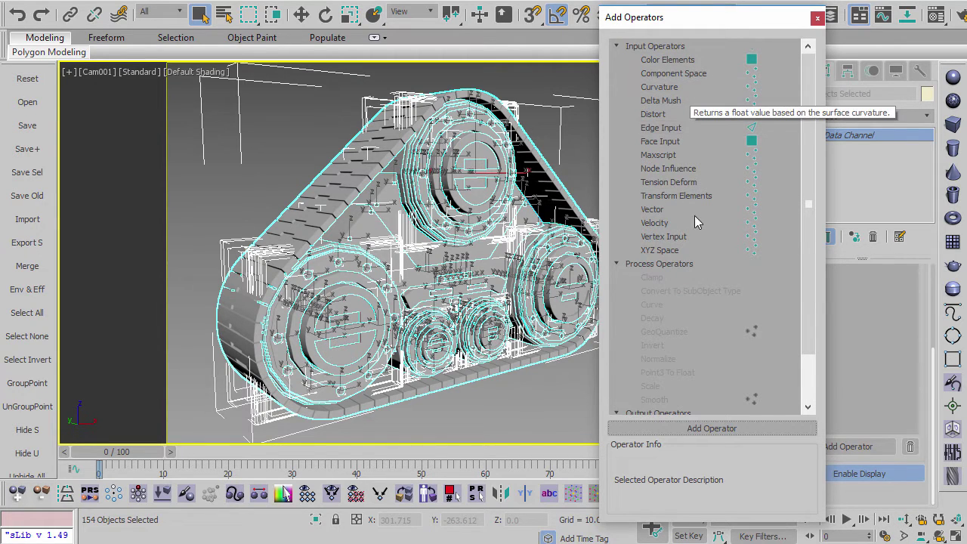
scroll(701, 250, "down", 2)
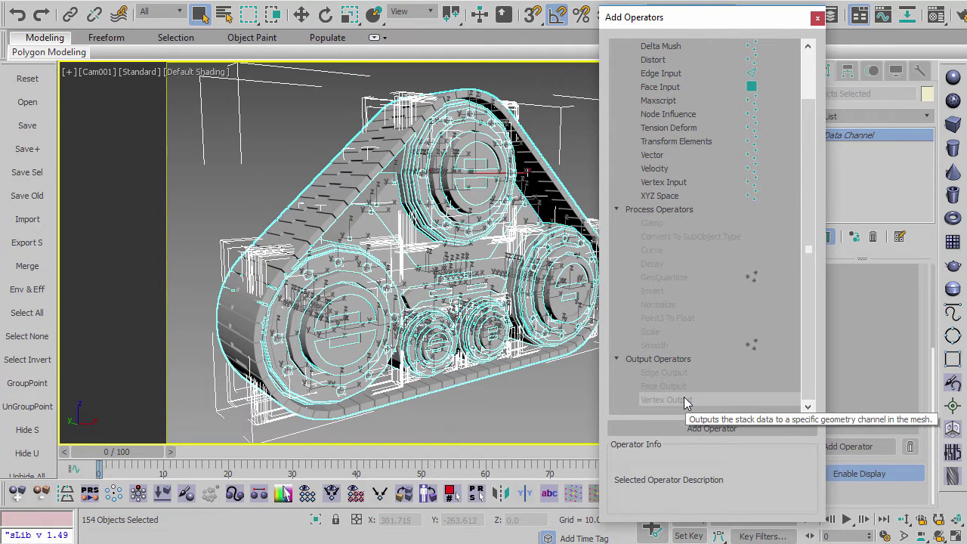
left_click_drag(813, 254, 812, 174)
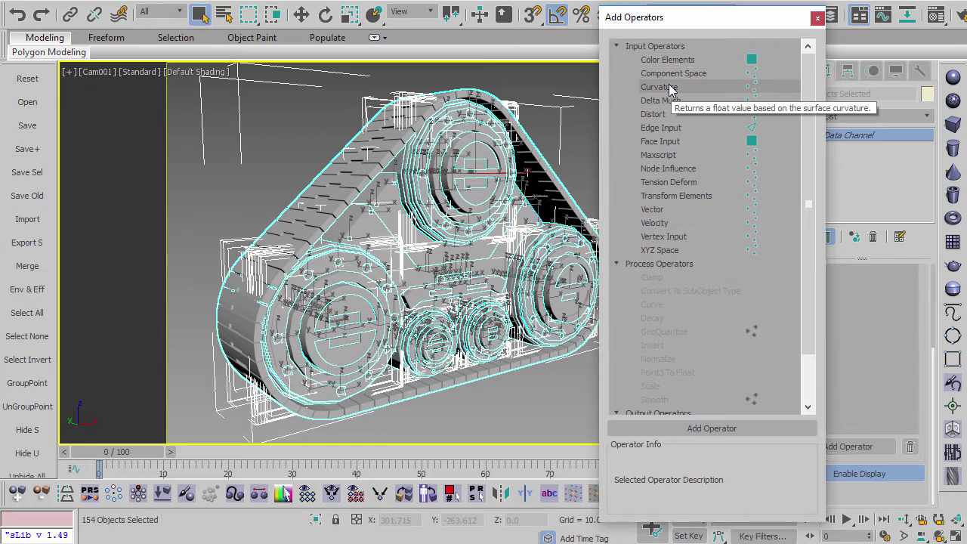
left_click(818, 18)
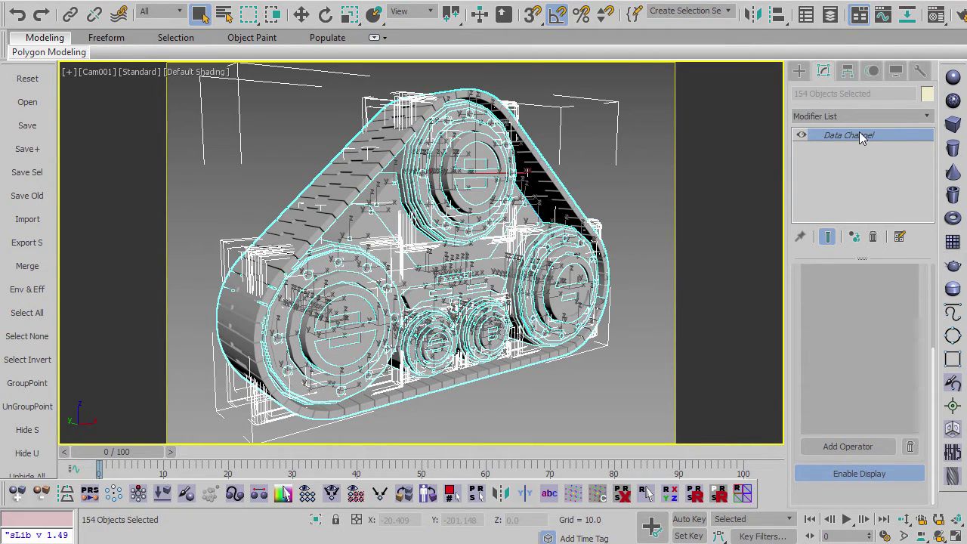
Delete the Data Channel modifier, then clear and marquee-reselect all tread objects
left_click(873, 237)
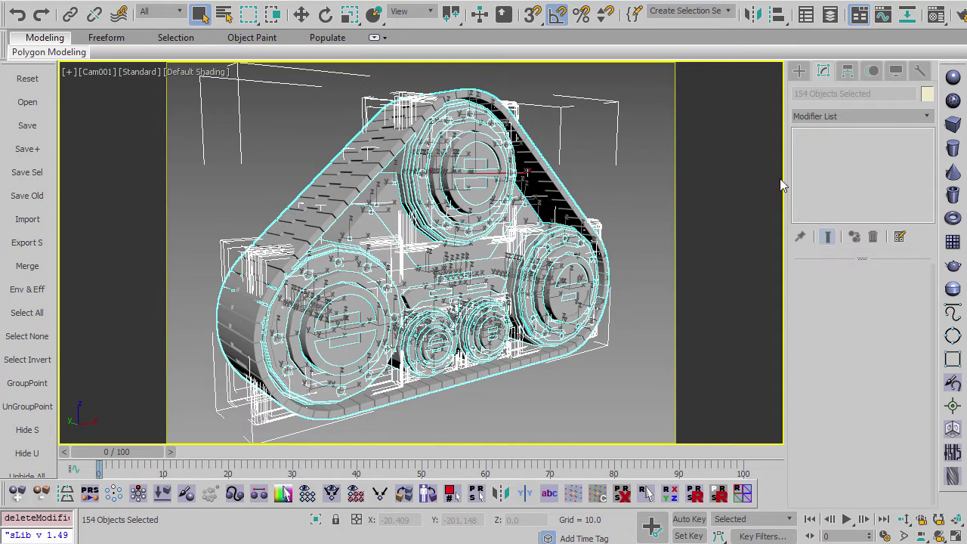
left_click(637, 75)
left_click_drag(638, 81, 206, 430)
Launch curvatureMaker v1.14 and set its mode to Data Channel after trying Corner Edge To Vertex Map
left_click(646, 493)
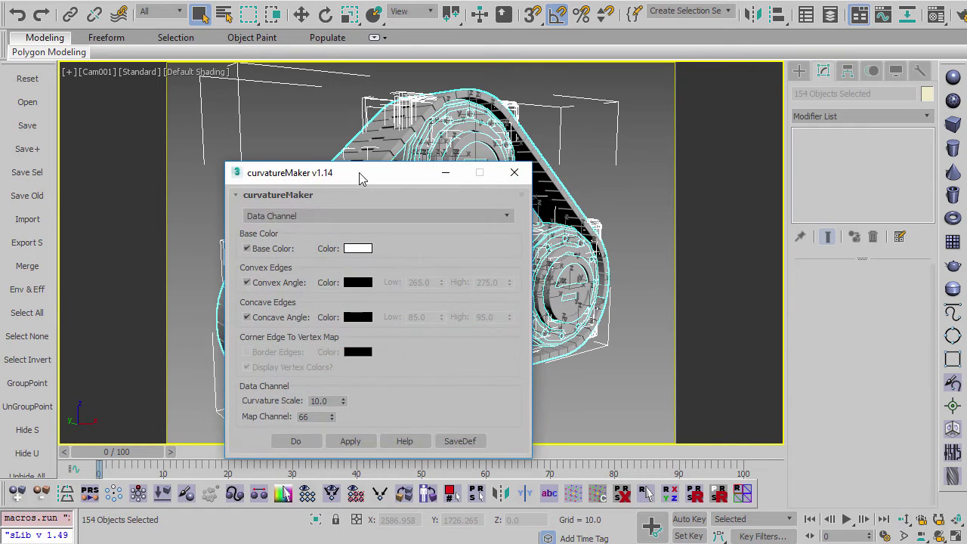
left_click_drag(358, 172, 693, 120)
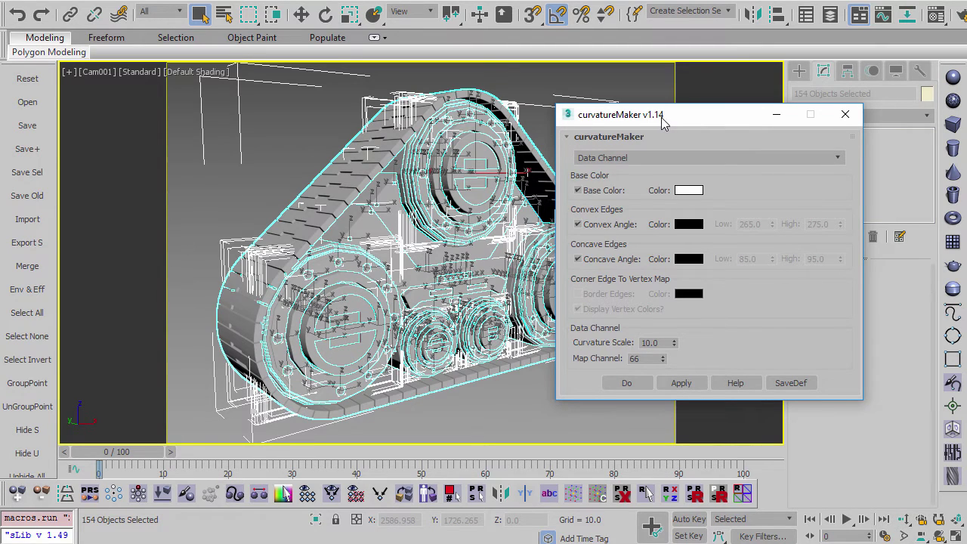
left_click(638, 159)
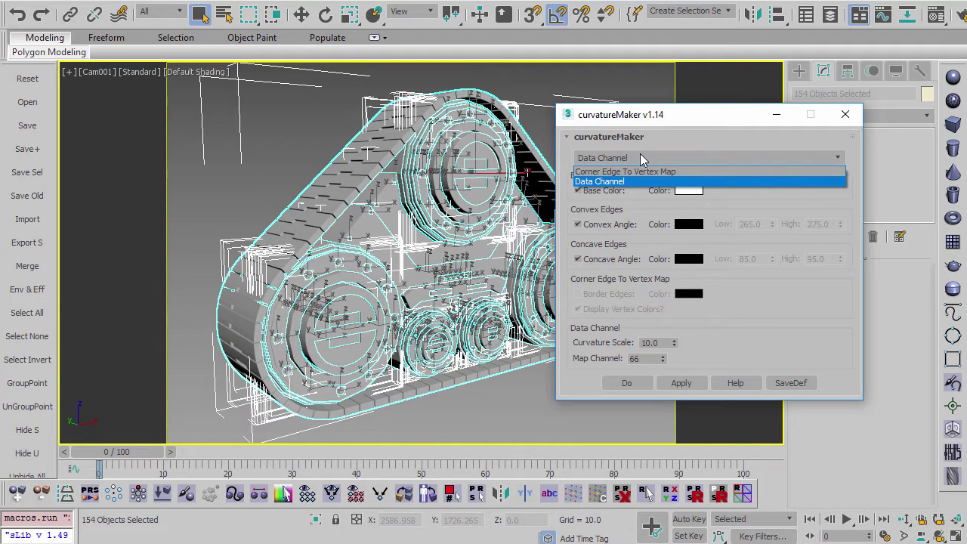
left_click(640, 153)
left_click(639, 156)
left_click(638, 172)
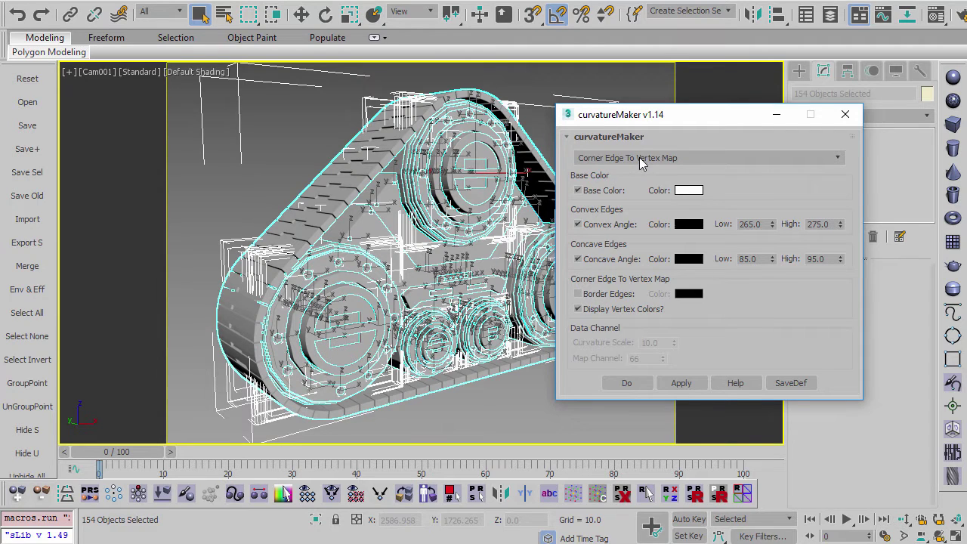
left_click(644, 159)
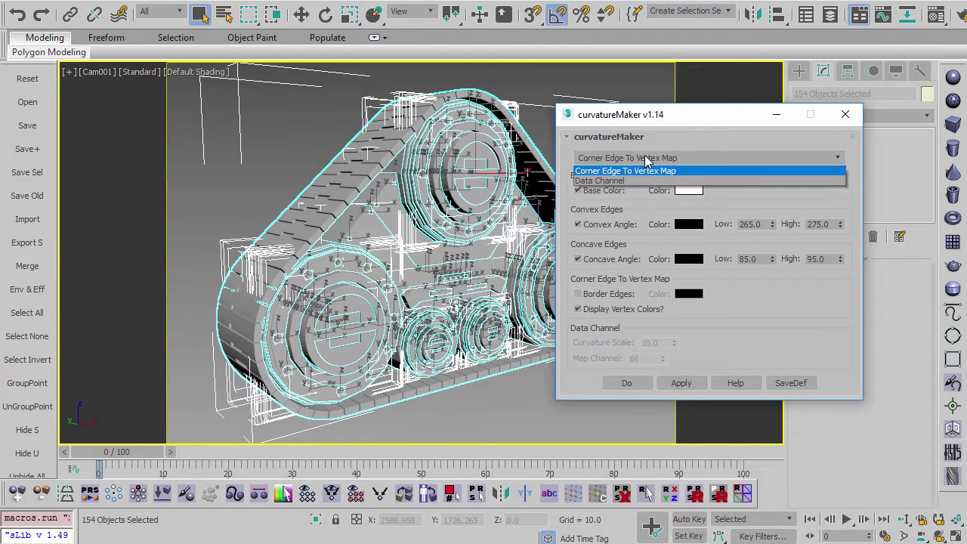
left_click(638, 181)
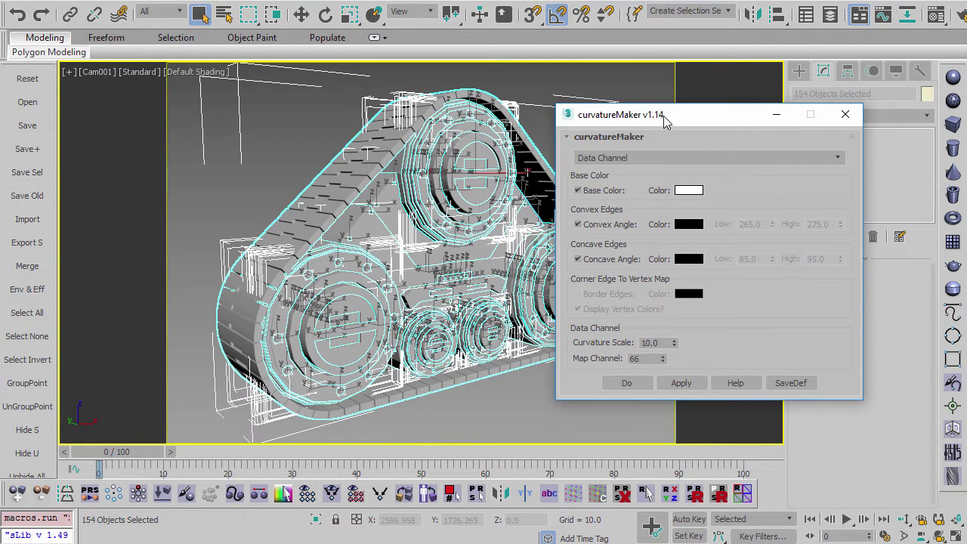
left_click_drag(663, 115, 706, 89)
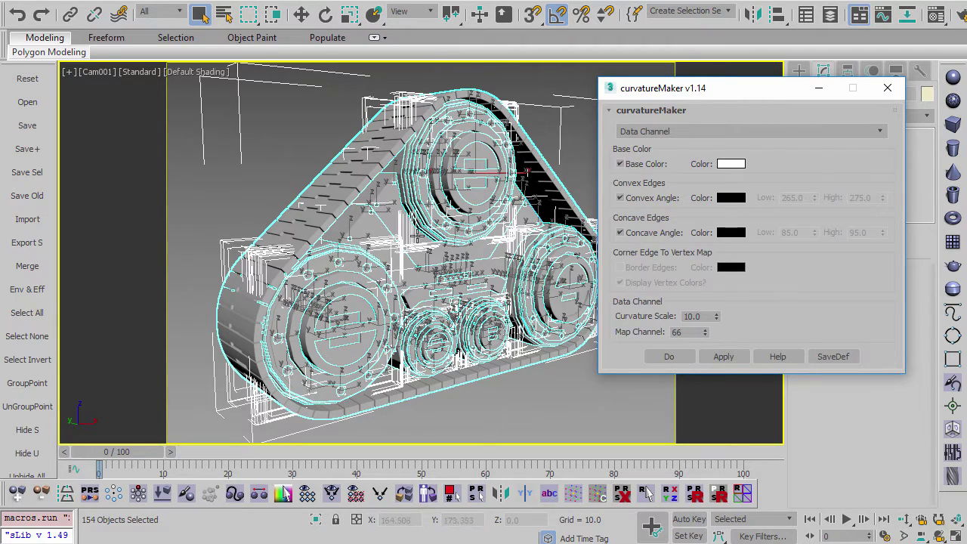
Apply curvatureMaker's curvature data to the tread and inspect the resulting Curvature operator
left_click(725, 359)
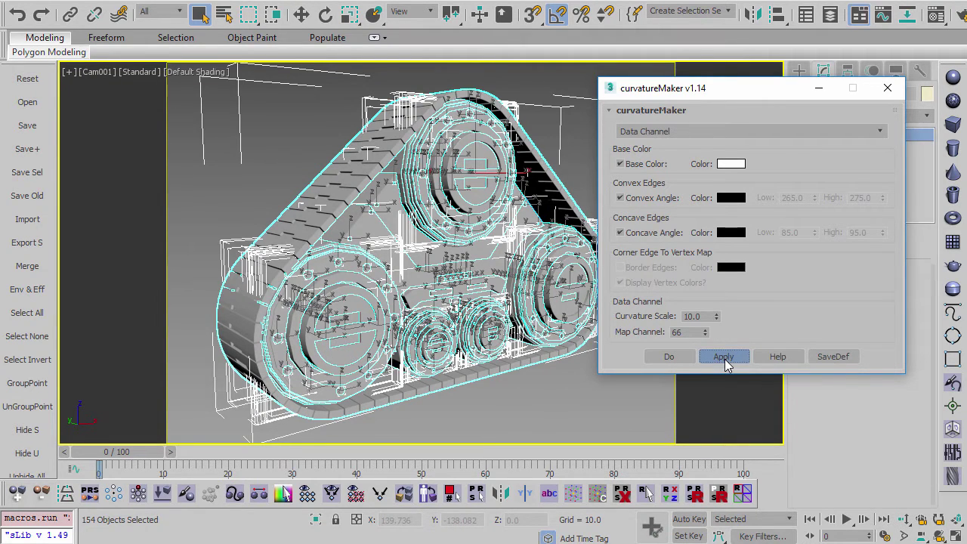
left_click_drag(776, 89, 794, 101)
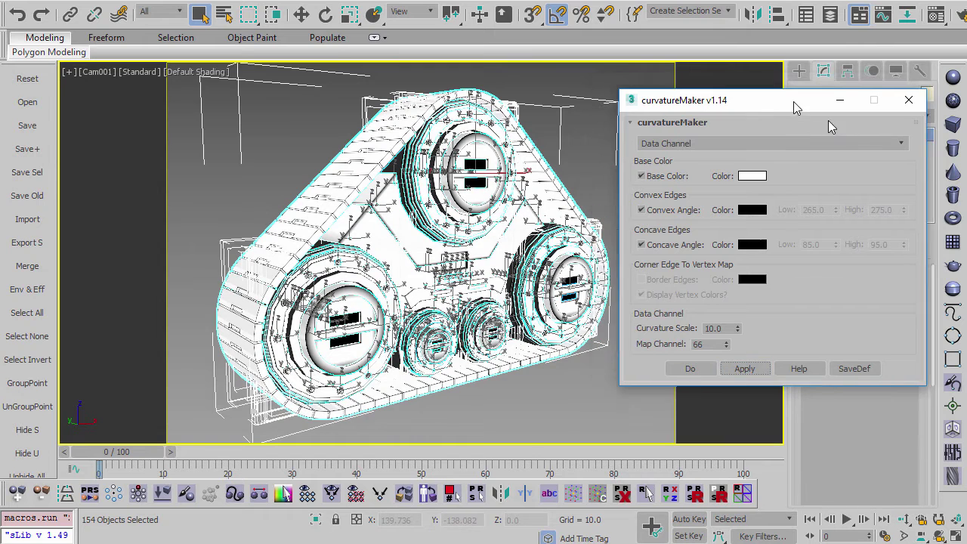
left_click(909, 100)
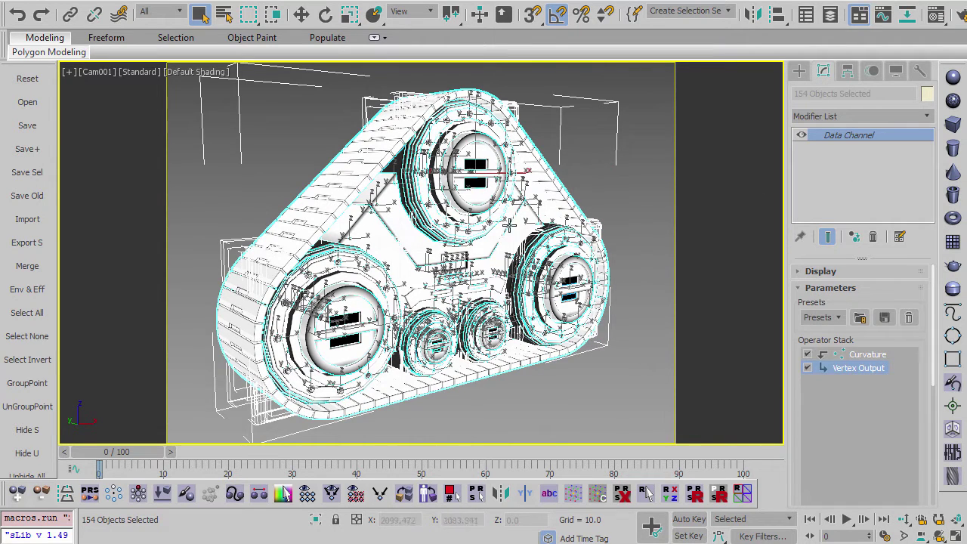
left_click(867, 355)
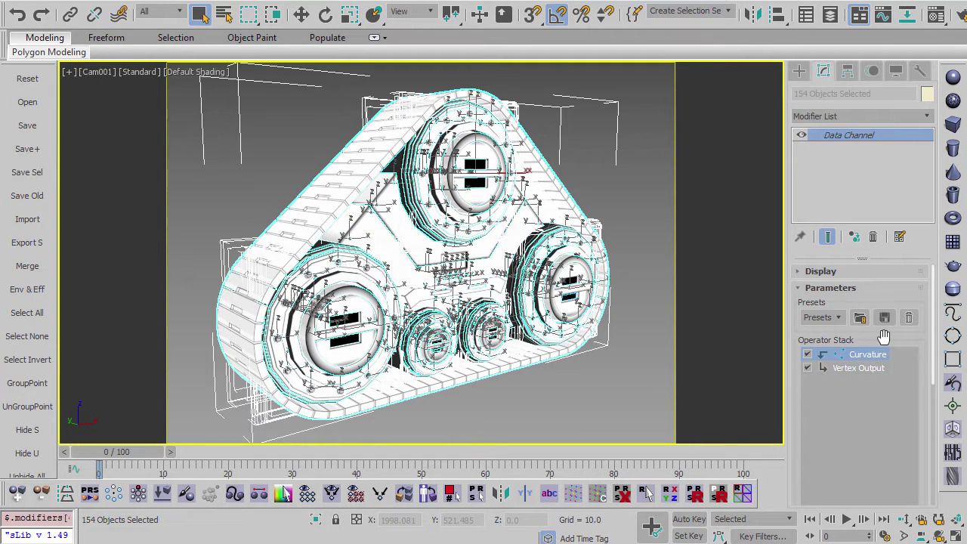
left_click_drag(884, 336, 888, 6)
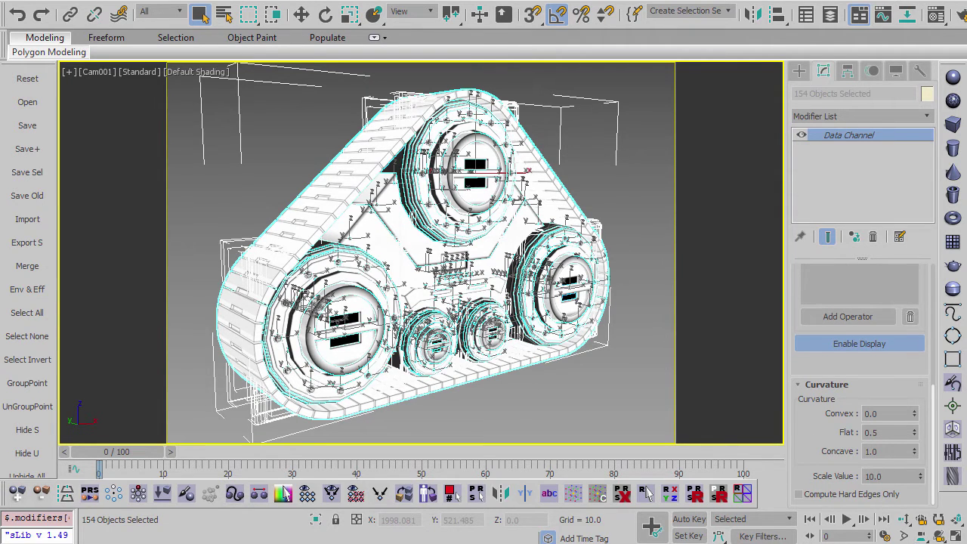
Check the Vertex Output operator writes to map channel 66 with Replace, then minimize curvatureMaker
left_click(550, 494)
left_click_drag(319, 240, 234, 207)
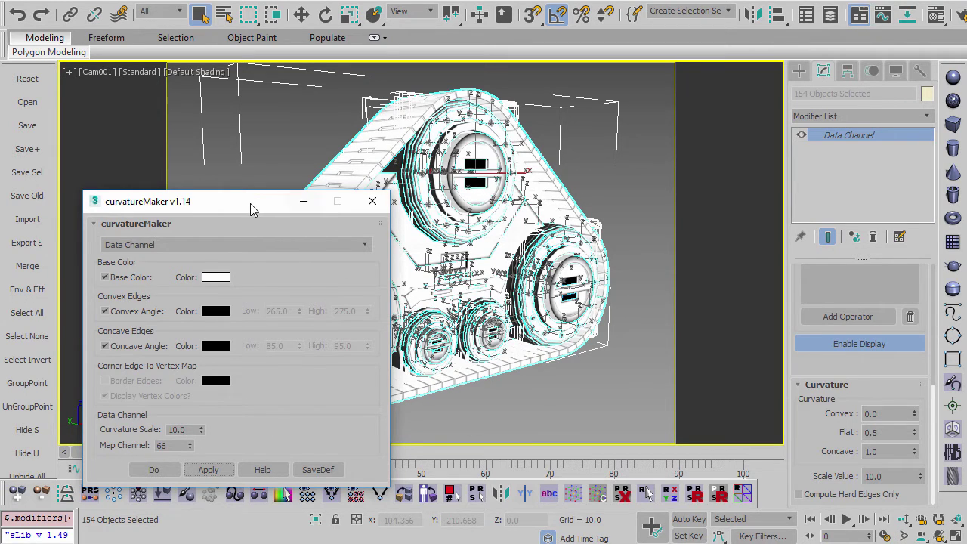
key("Escape")
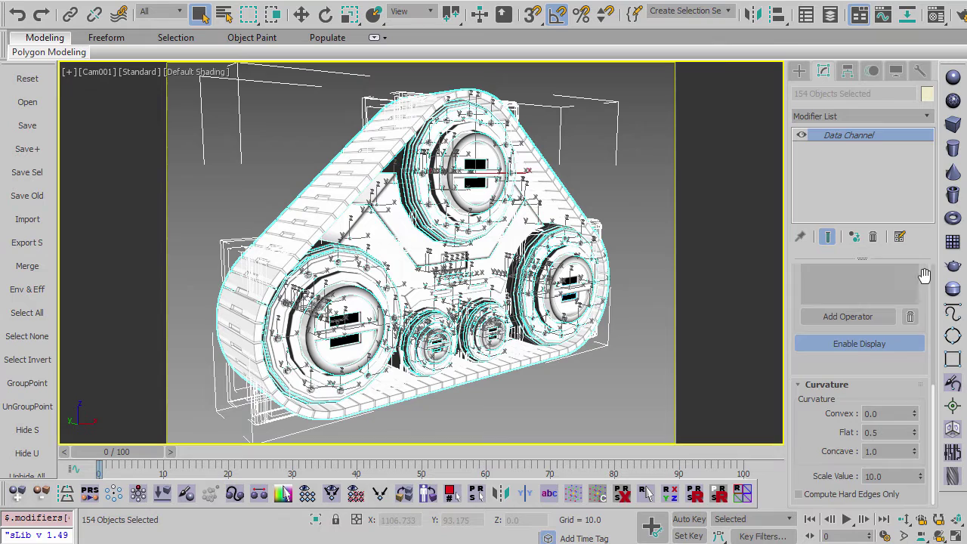
left_click_drag(923, 277, 913, 370)
left_click(887, 355)
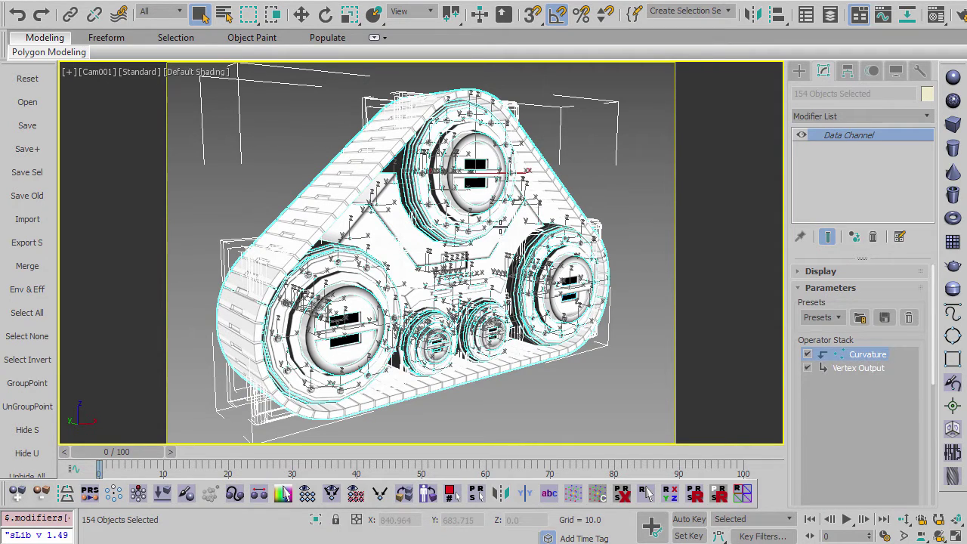
left_click(867, 369)
left_click_drag(918, 369, 928, 91)
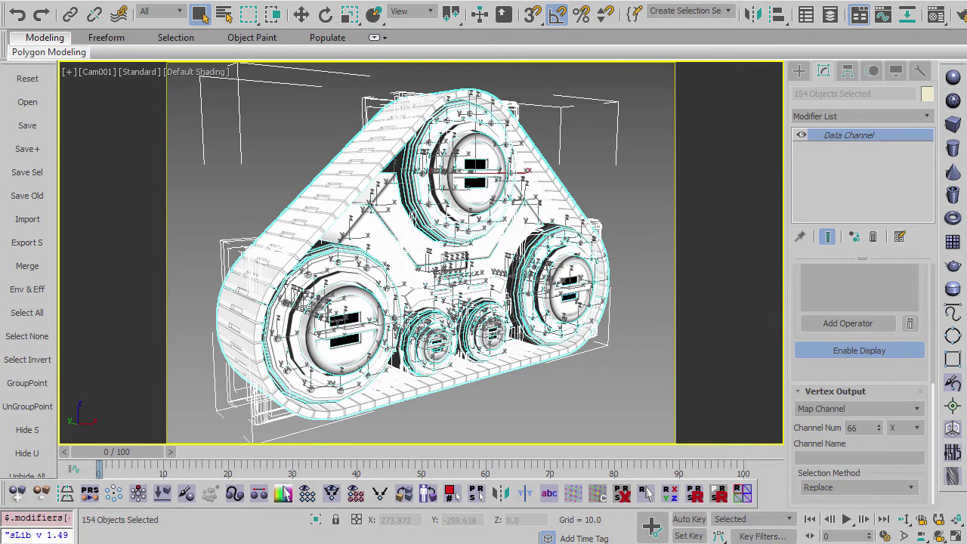
left_click_drag(430, 209, 345, 171)
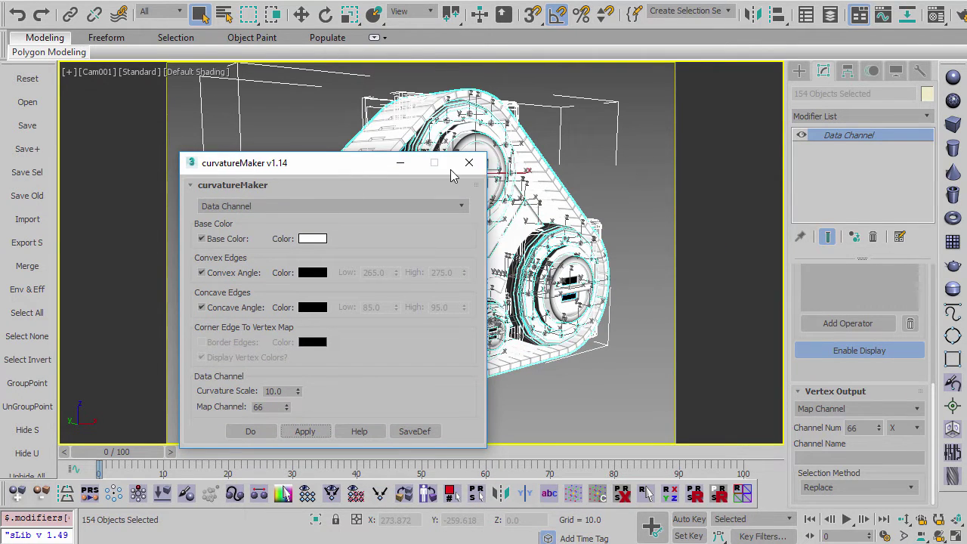
left_click(402, 164)
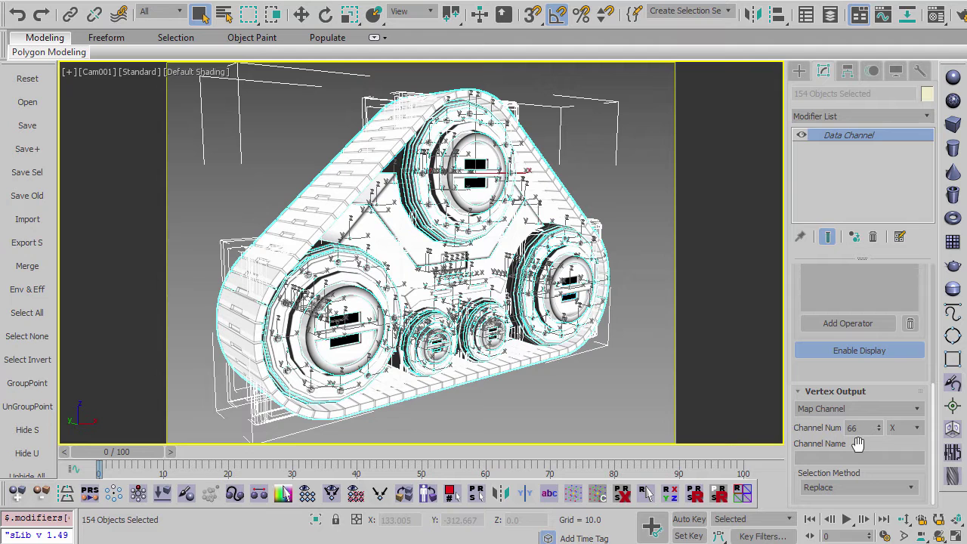
Reselect the tread and set the Curvature operator's Scale Value back to 10 after trying higher values
left_click(192, 376)
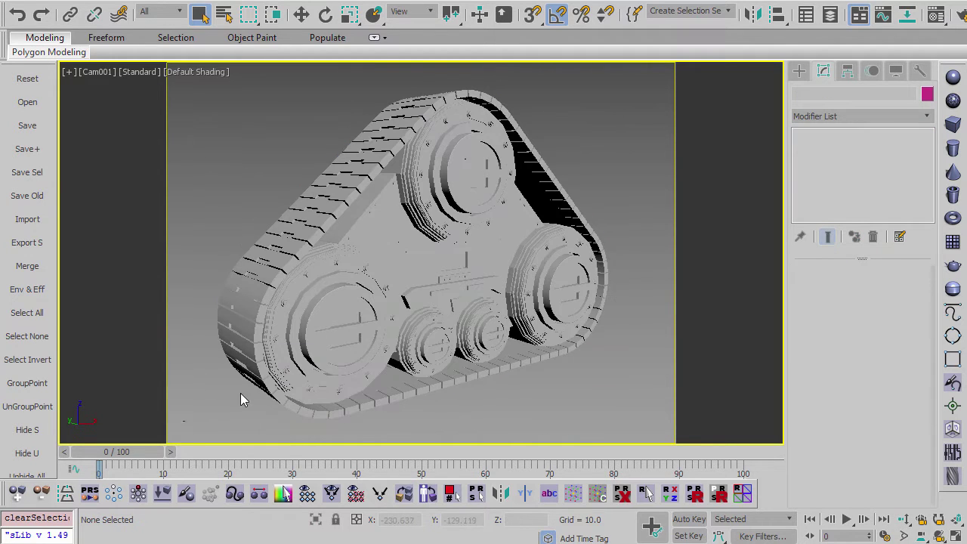
left_click_drag(182, 417, 660, 83)
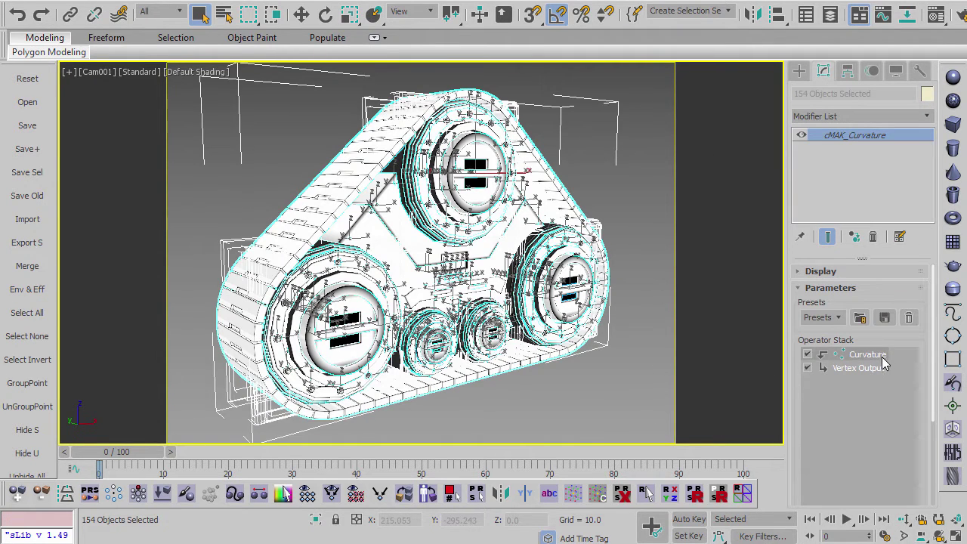
left_click(881, 358)
scroll(922, 332, "down", 4)
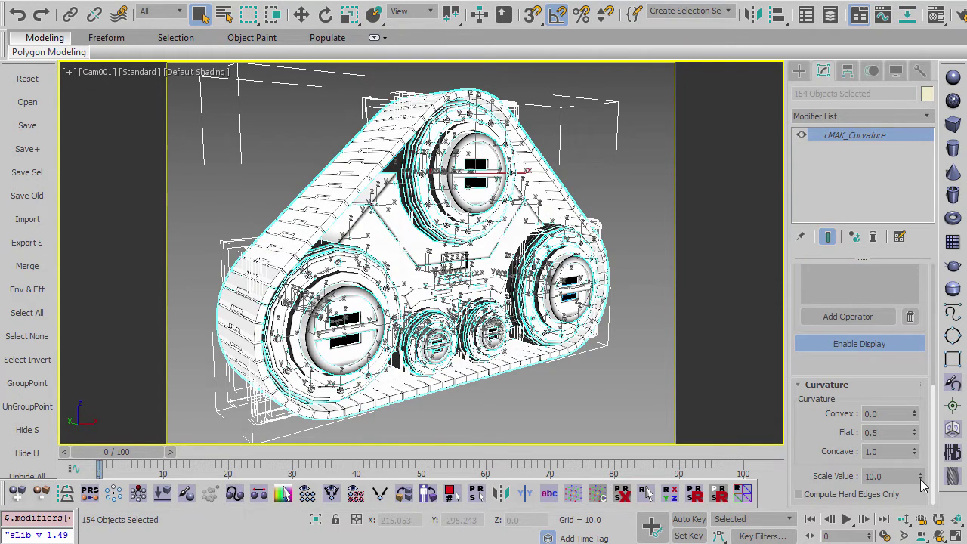
mouse_move(920, 483)
left_mouse_down()
mouse_move(935, 296)
mouse_move(923, 543)
mouse_move(932, 402)
mouse_move(932, 413)
left_mouse_up()
double_click(884, 476)
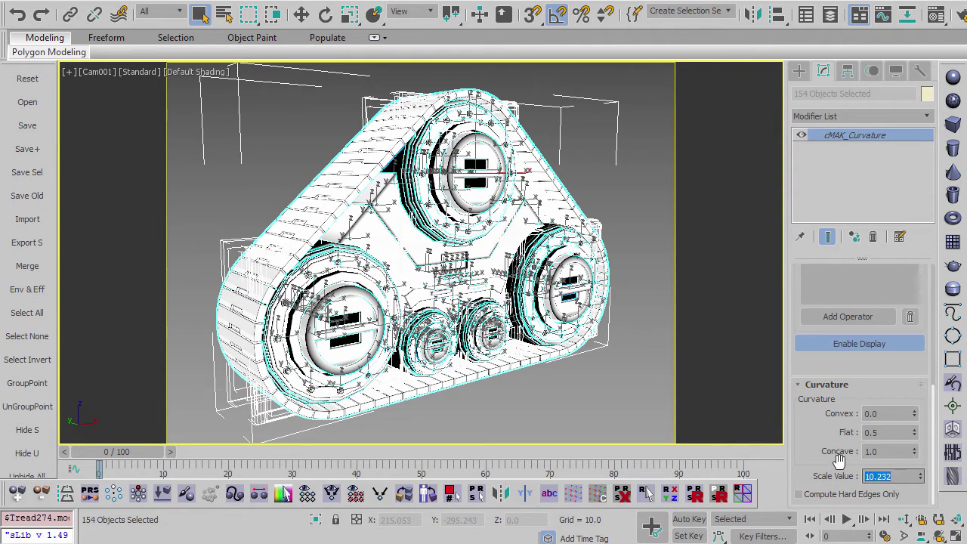
type("10")
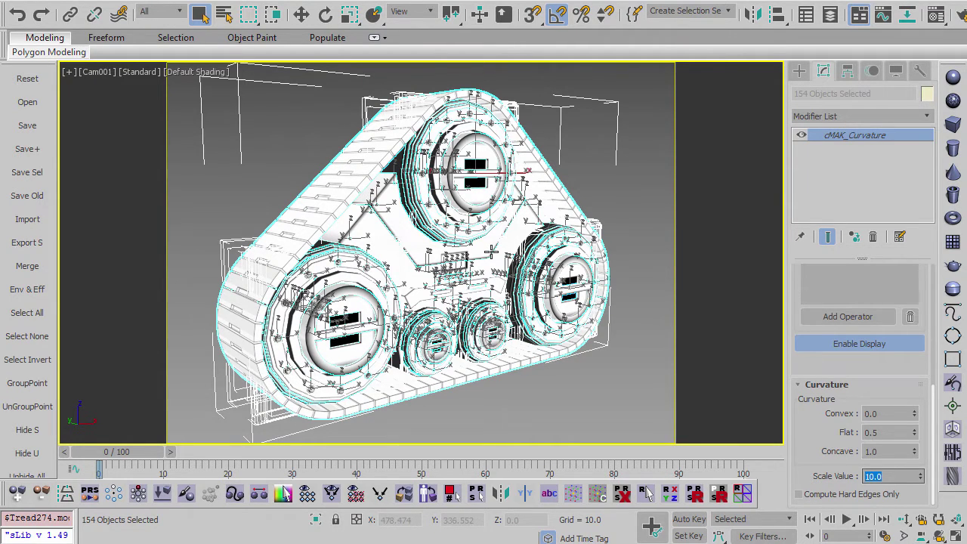
key("Return")
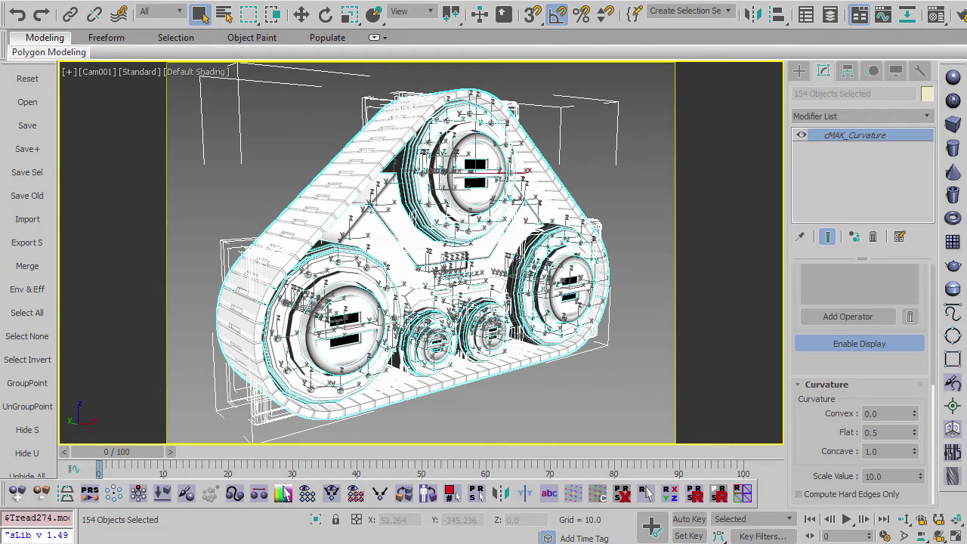
Open the Material Editor with M and assign the MetalAndPaint material to the tread
key("m")
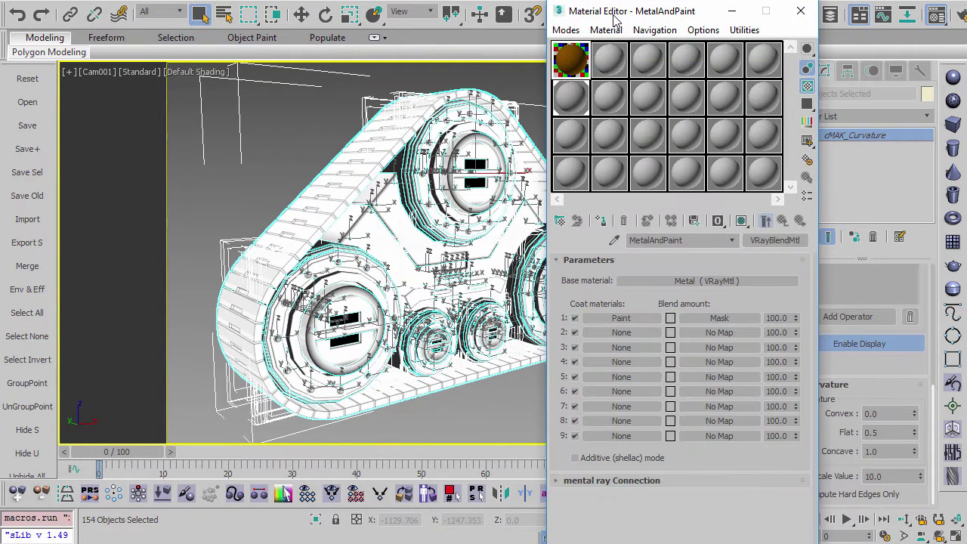
left_click_drag(615, 19, 566, 102)
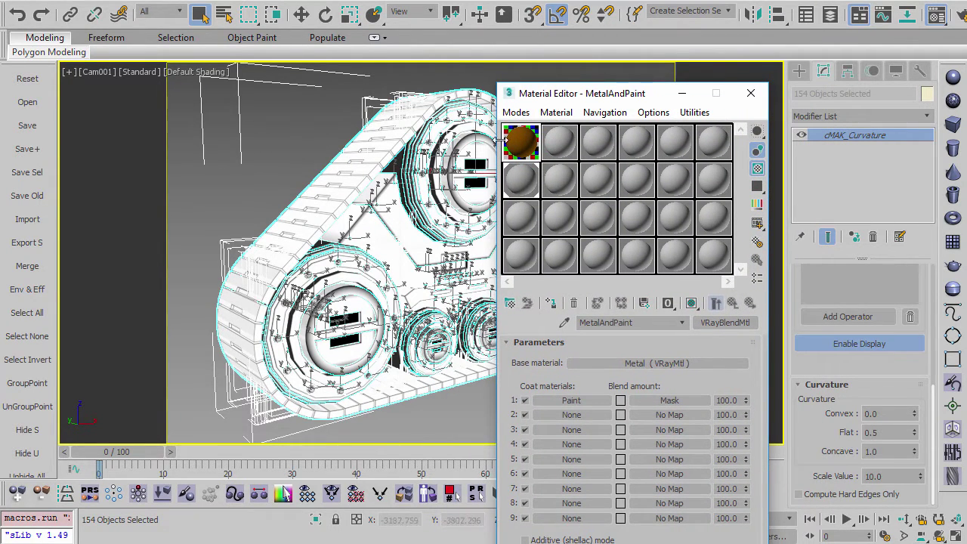
left_click(551, 303)
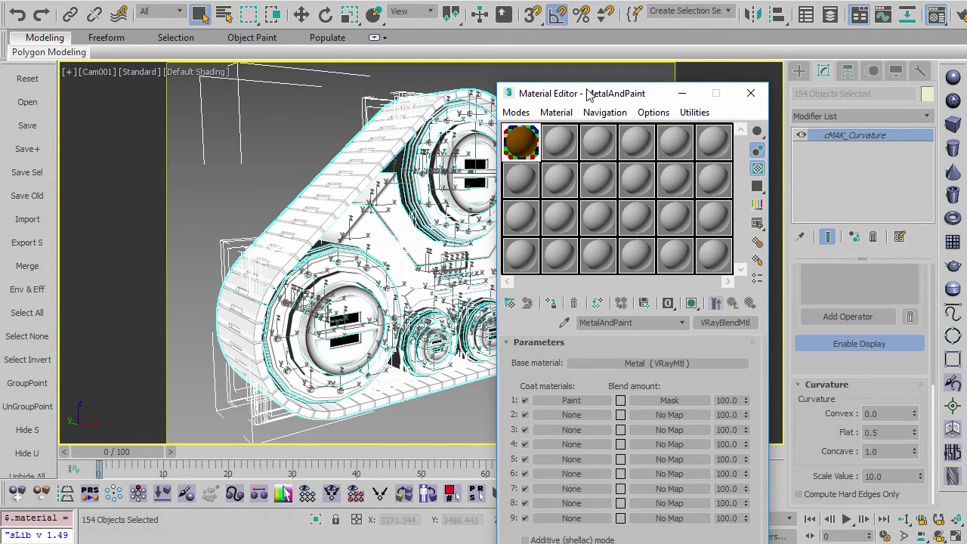
left_click_drag(589, 94, 482, 80)
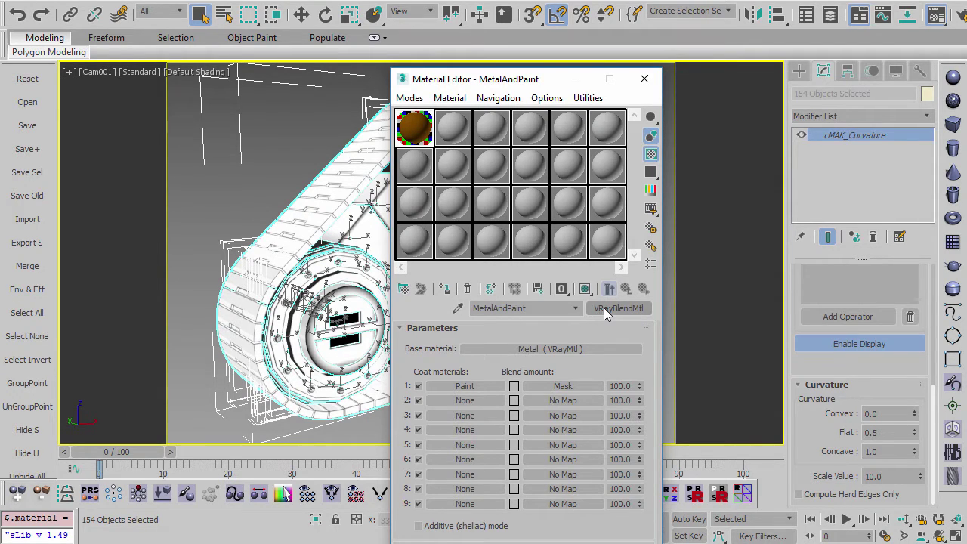
Inspect the Metal base and Paint coat sub-materials of MetalAndPaint
left_click(515, 349)
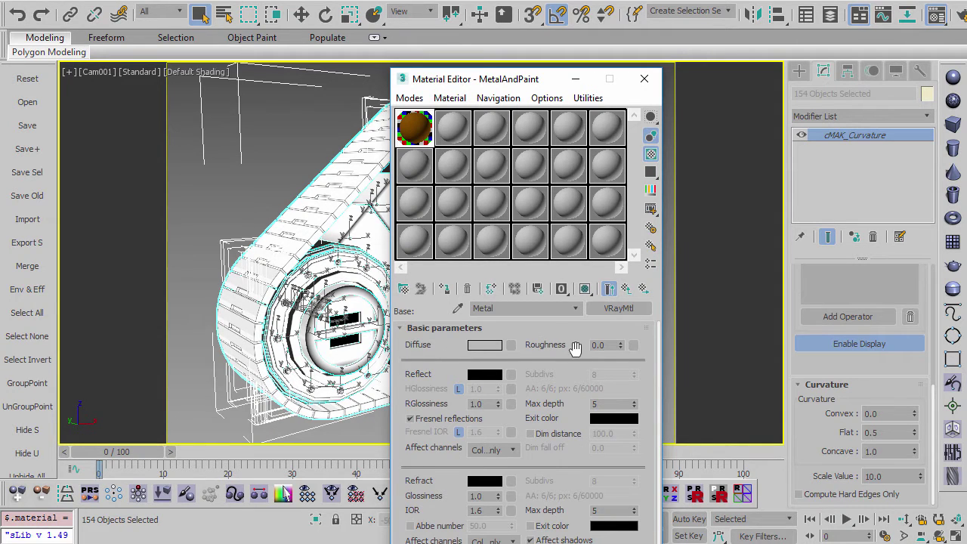
left_click(628, 290)
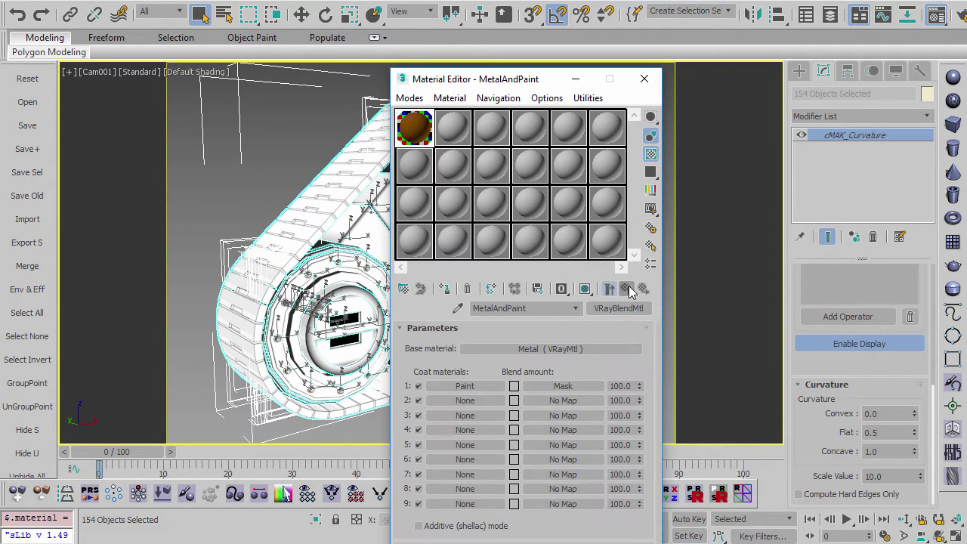
left_click(466, 387)
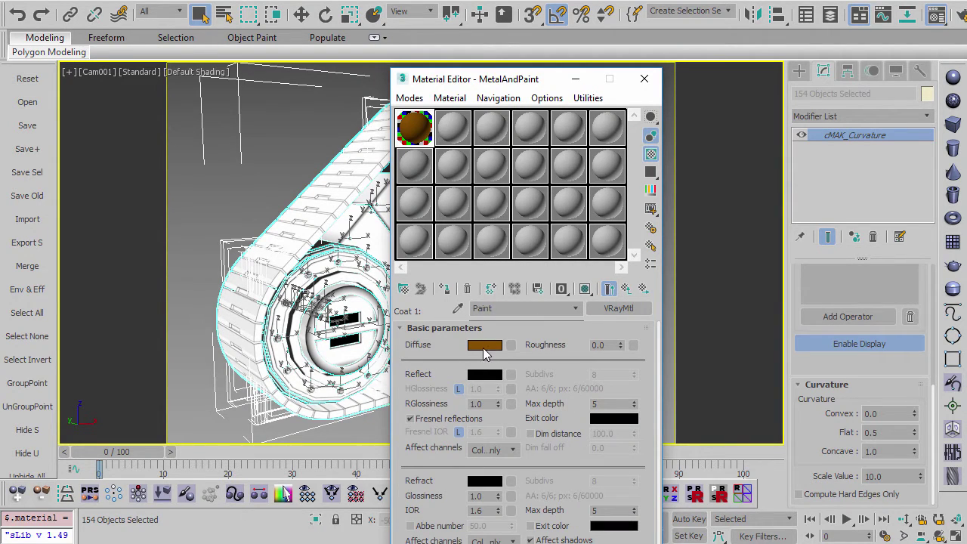
left_click(610, 289)
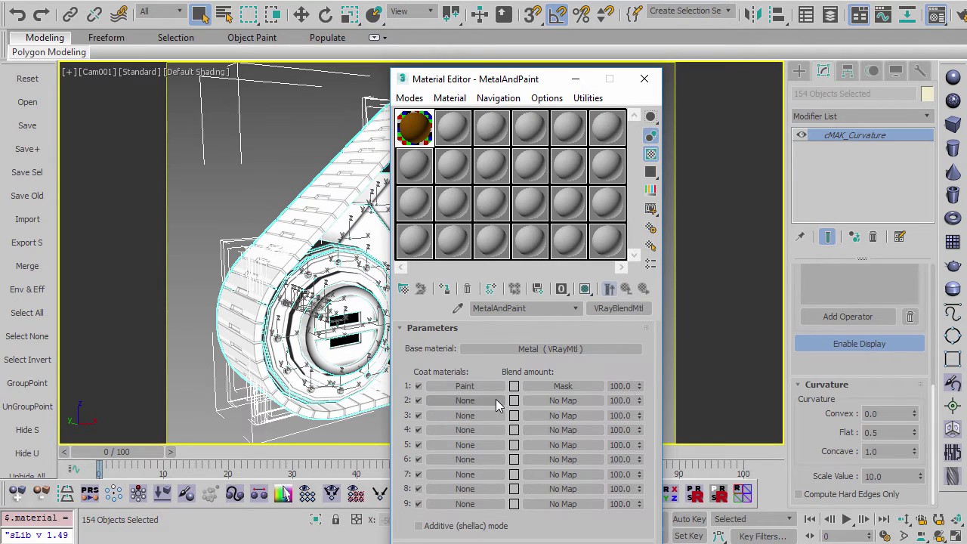
Open the paint coat's Mask, its CC (Output) map, and the Material/Map Navigator
left_click(564, 386)
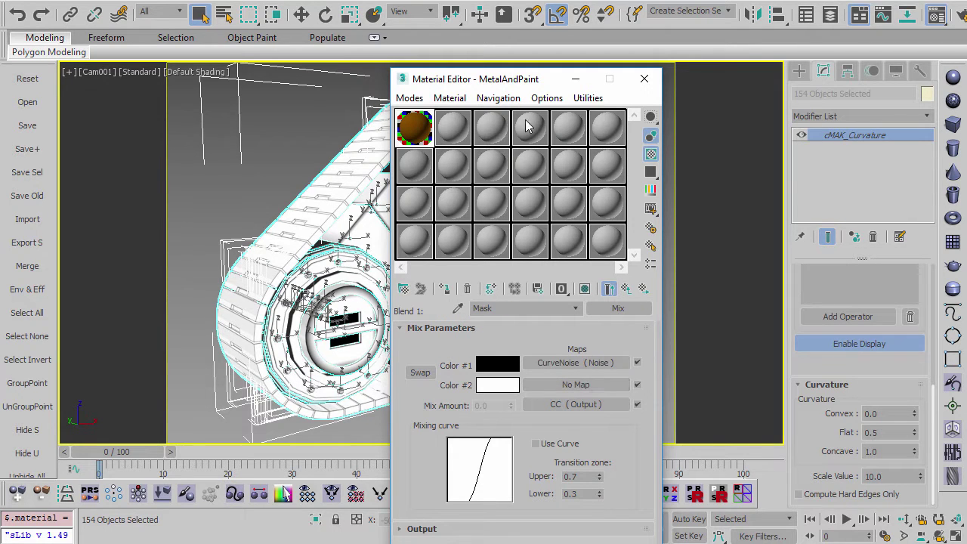
left_click_drag(540, 85, 602, 23)
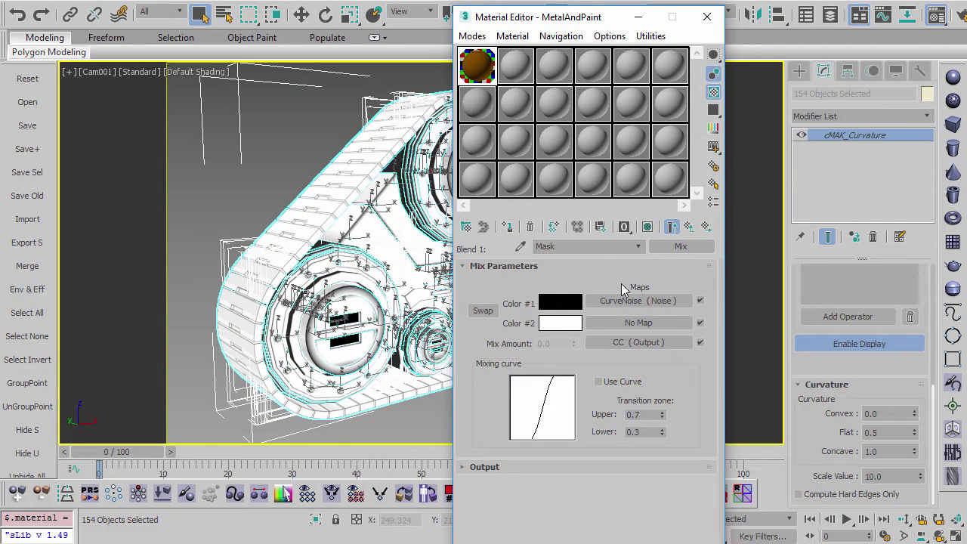
left_click(648, 342)
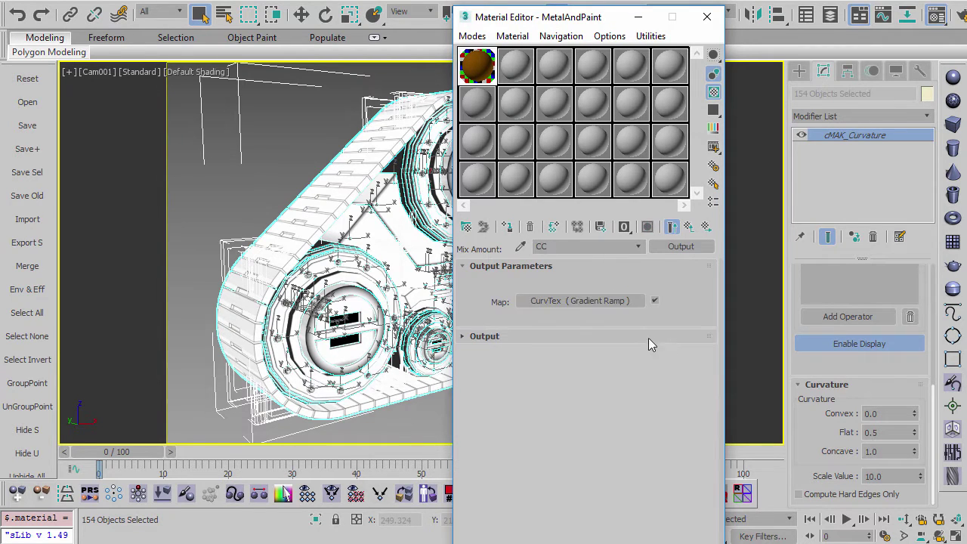
left_click(714, 204)
left_click_drag(652, 121, 273, 78)
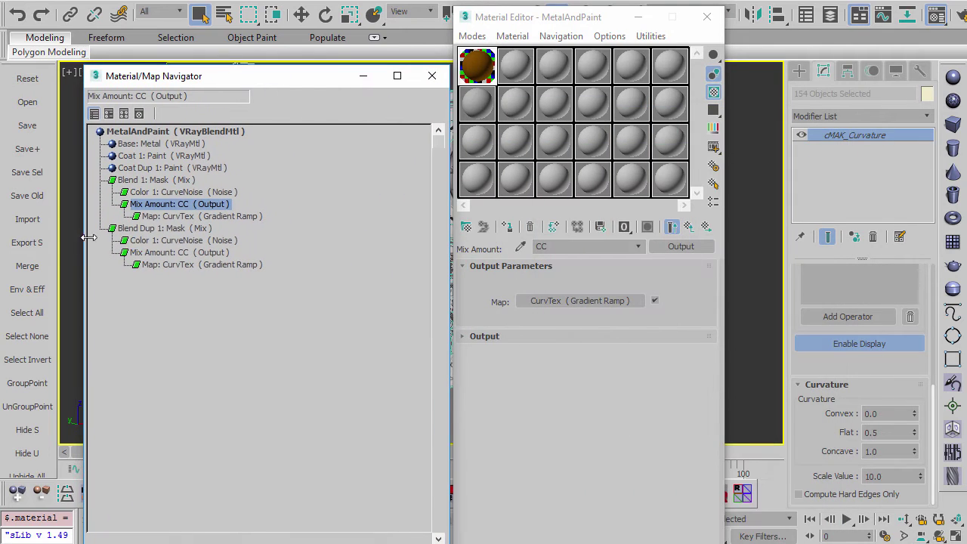
View the CurvTex Gradient Ramp reading map channel 66, then return to Mix Amount: CC
left_click(606, 301)
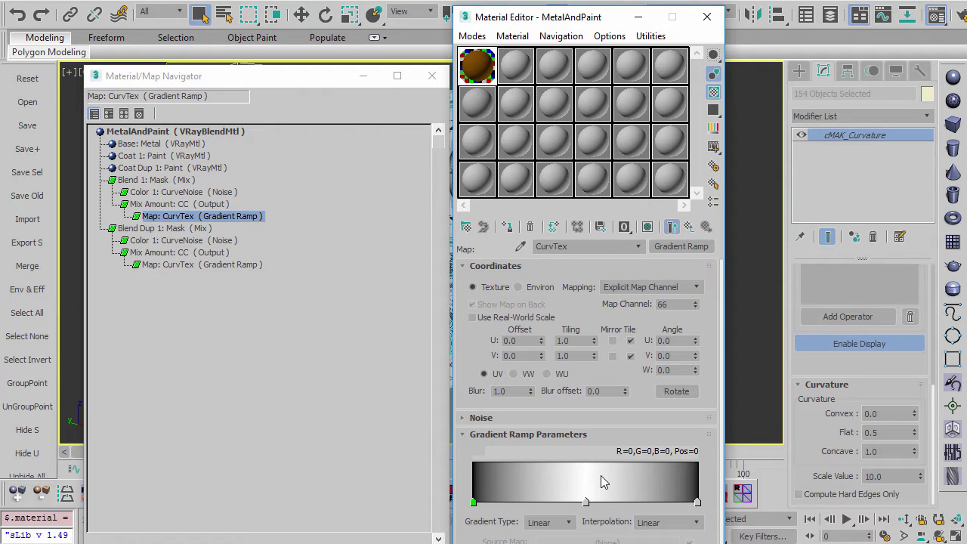
left_click_drag(589, 23, 703, 15)
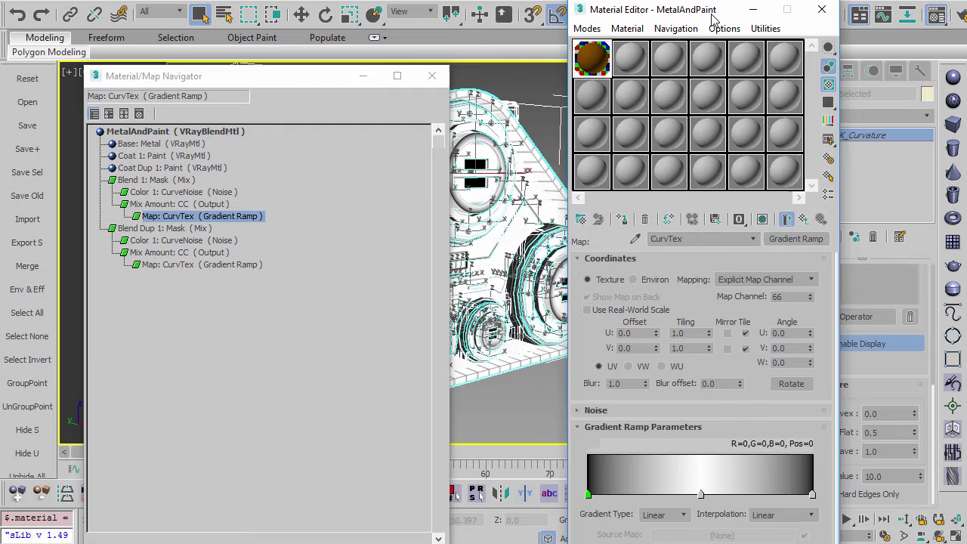
left_click_drag(714, 9, 646, 0)
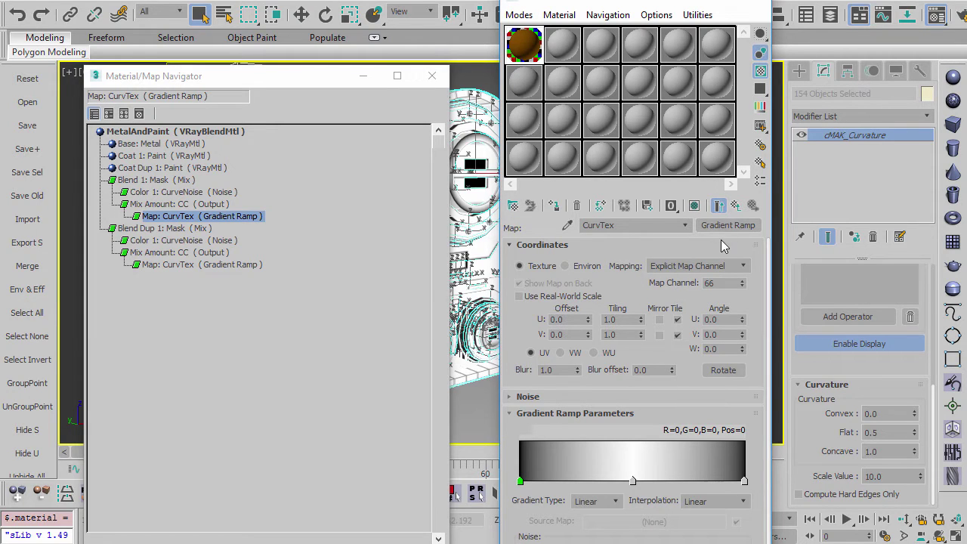
left_click(736, 207)
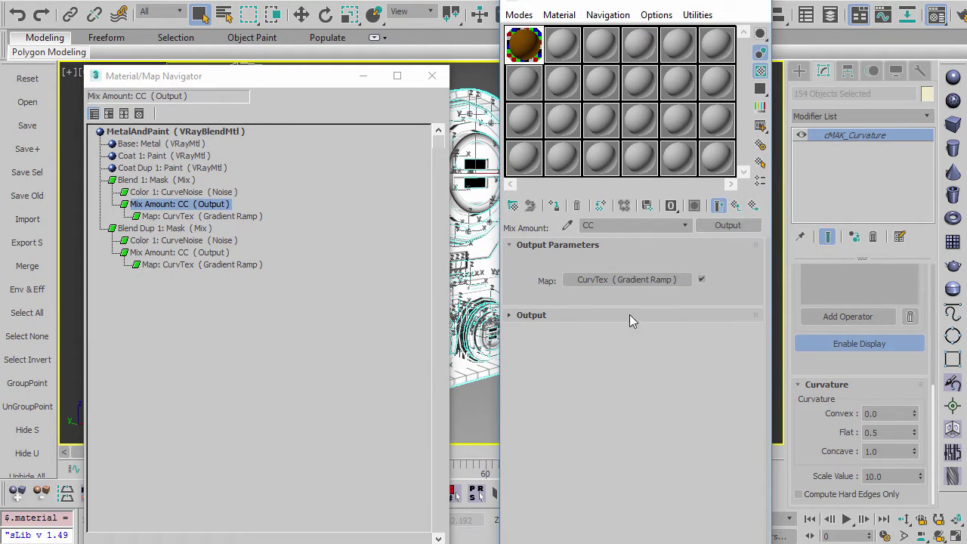
Review the CC output's Color Map curve and its upper point, then show the Blend 1 Mask mix
left_click(630, 315)
left_click_drag(639, 267, 644, 336)
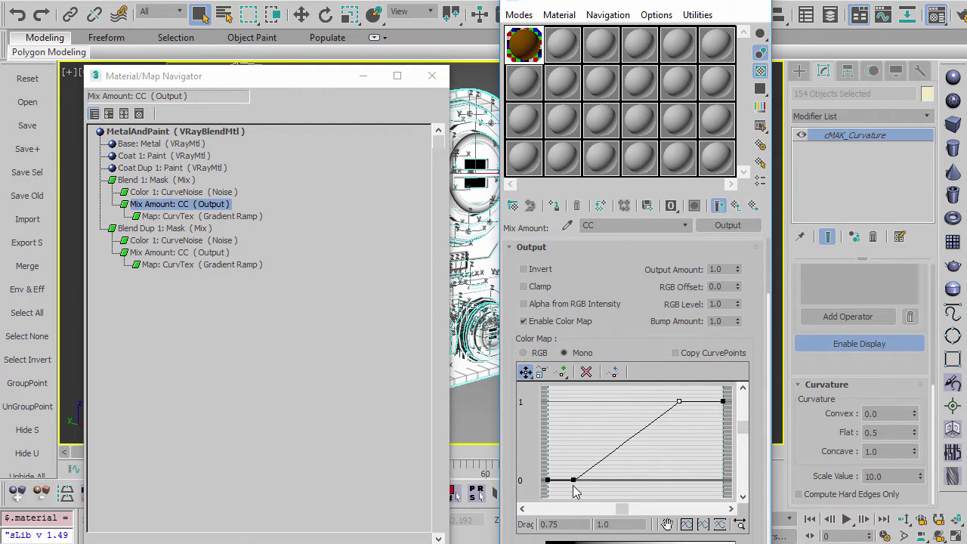
left_click(679, 403)
left_click(735, 206)
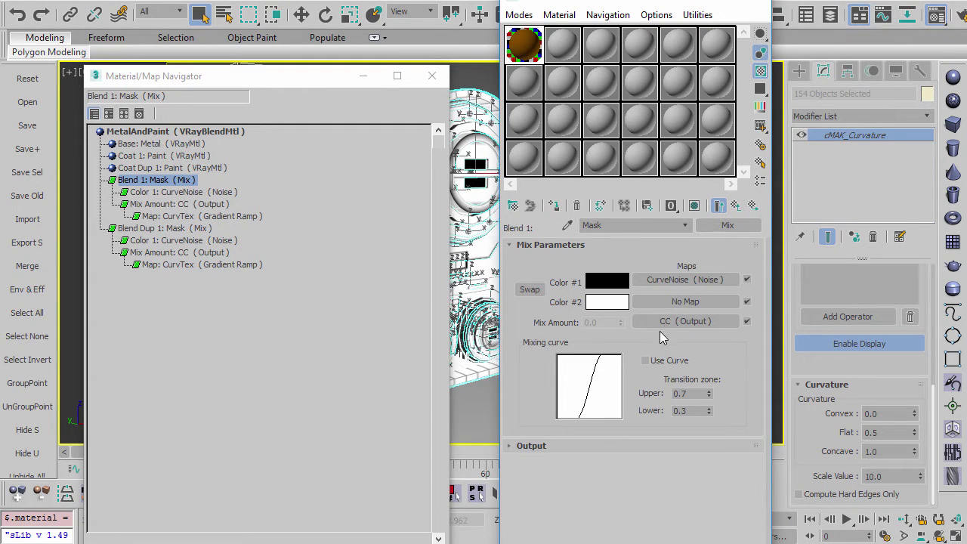
Inspect the CurveNoise map, then return to the Blend 1 mask and reveal its output curve
left_click(684, 280)
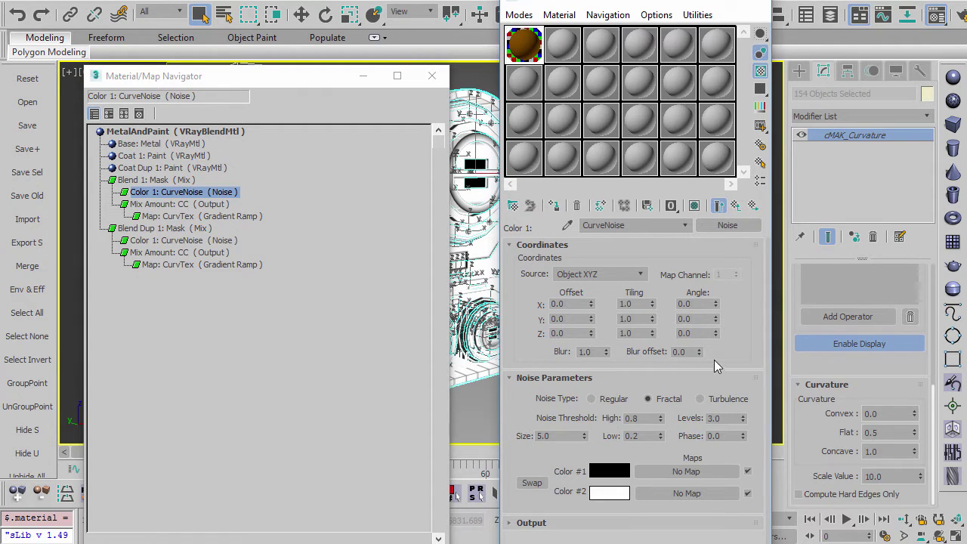
left_click(735, 204)
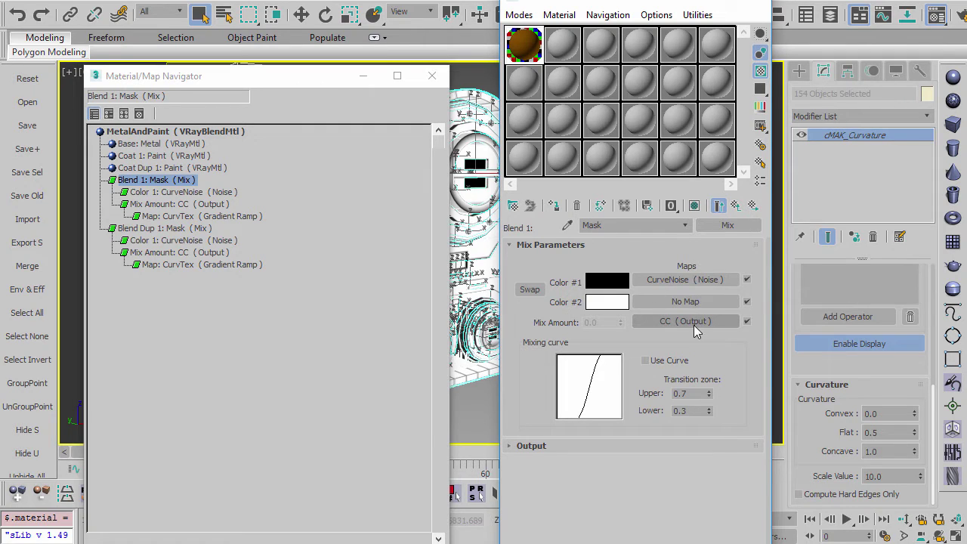
left_click_drag(634, 40, 618, 30)
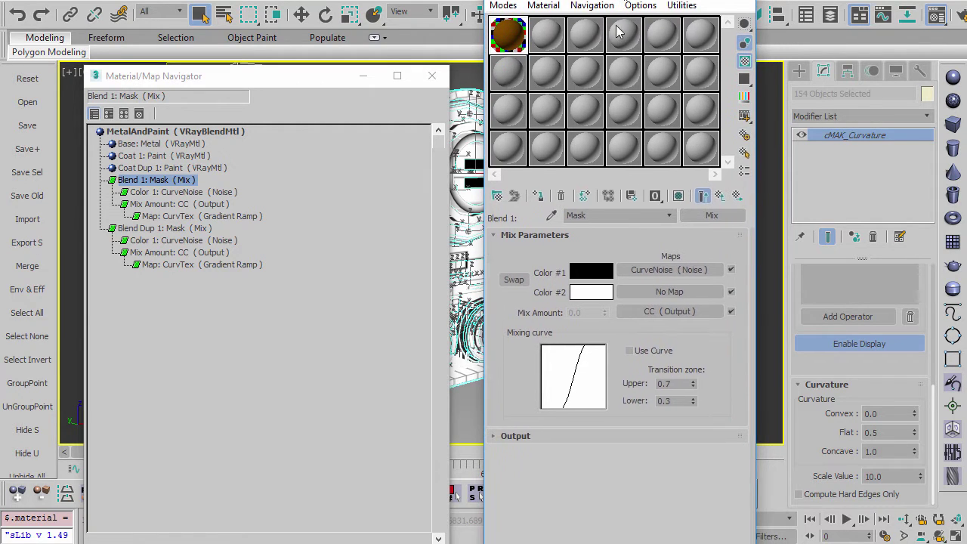
left_click(604, 437)
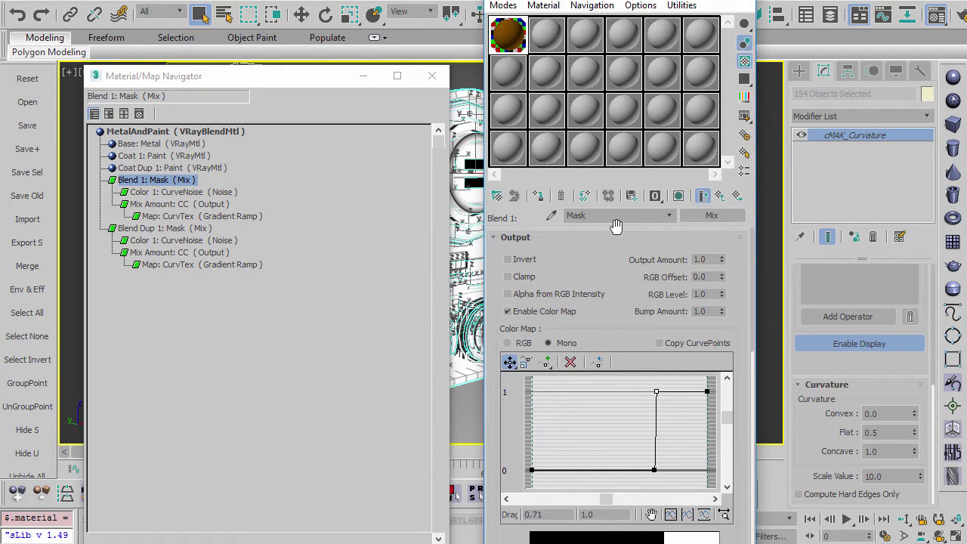
Navigate from MetalAndPaint through Mask and CC Output to the CurvTex Gradient Ramp on channel 66
left_click(722, 198)
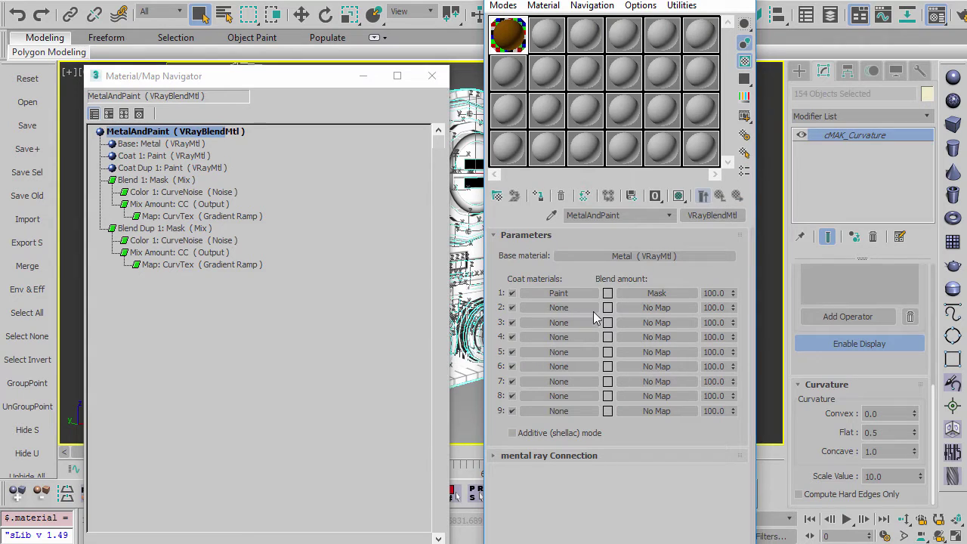
left_click(654, 293)
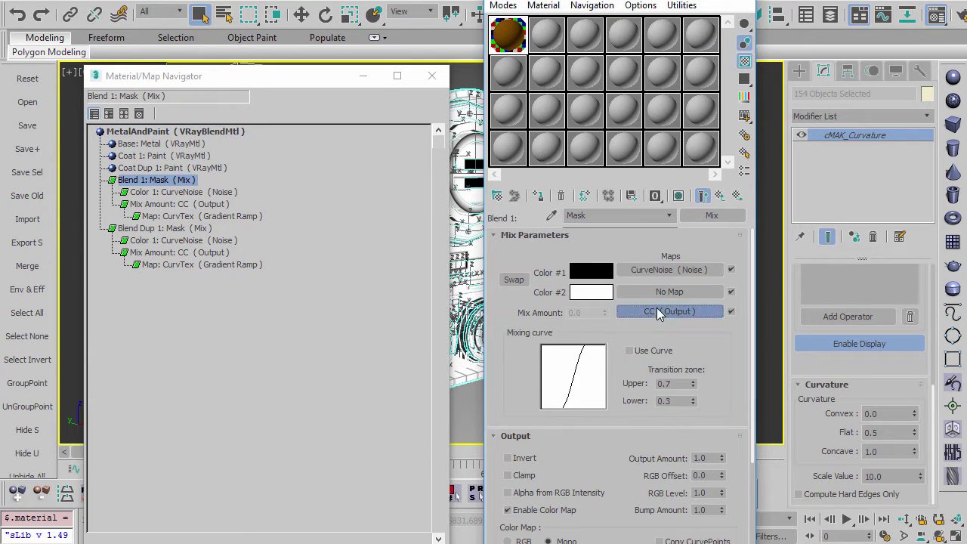
left_click(672, 309)
left_click(652, 276)
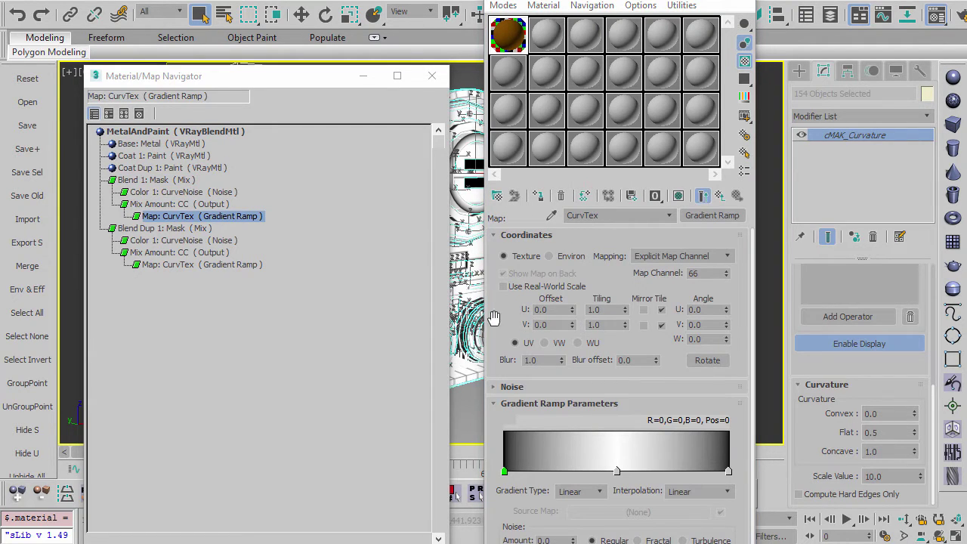
Close the navigator and apply subdivisionAutomator OpenSubdiv with Render Iters 1 to the tread
left_click(428, 77)
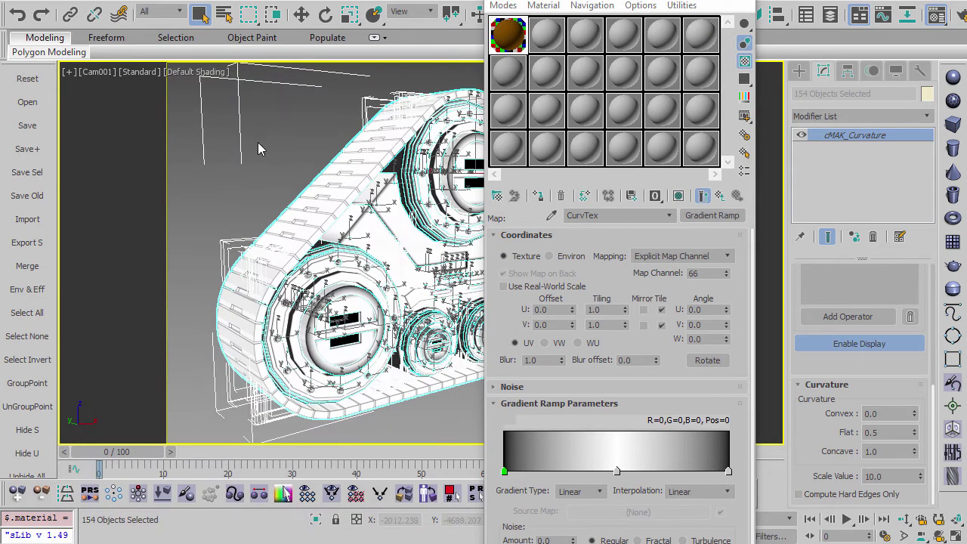
right_click(258, 154)
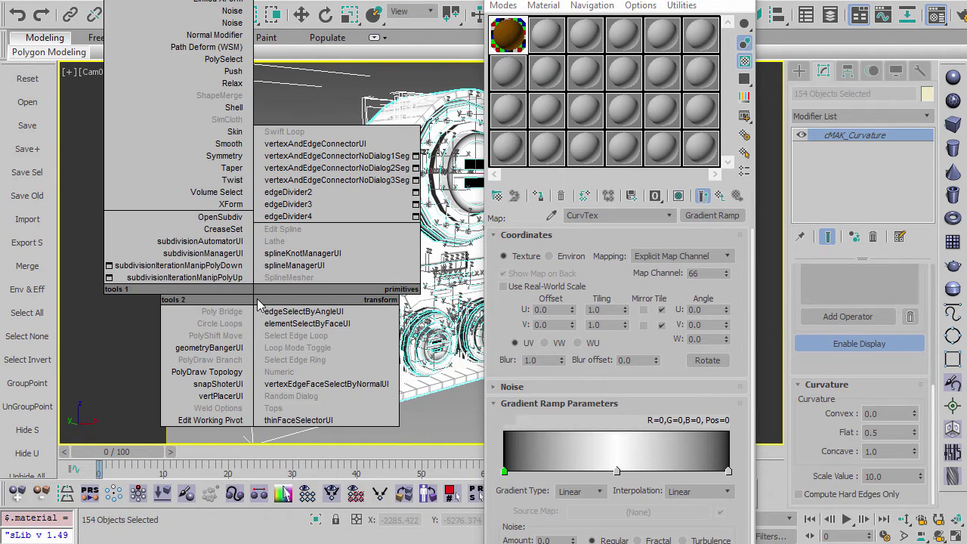
left_click(246, 264)
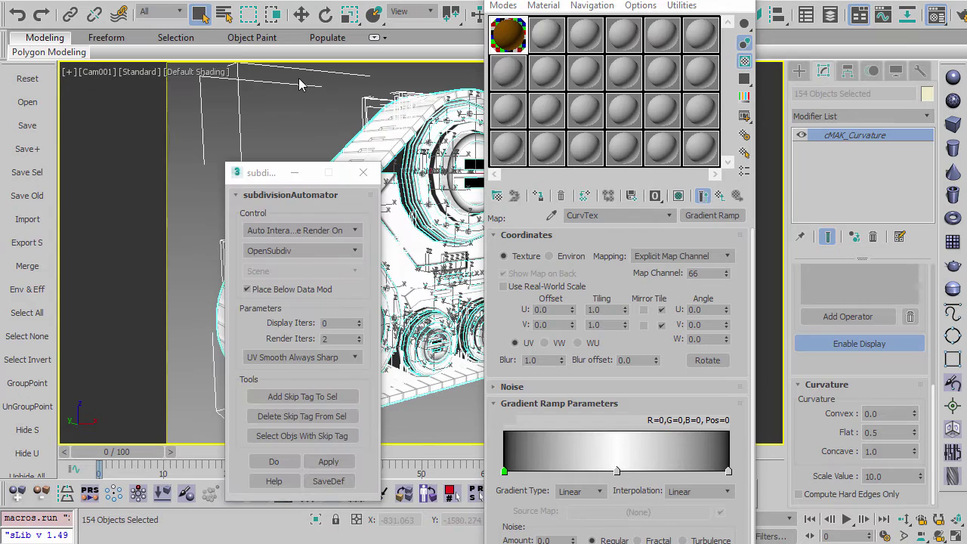
left_click_drag(273, 169, 224, 97)
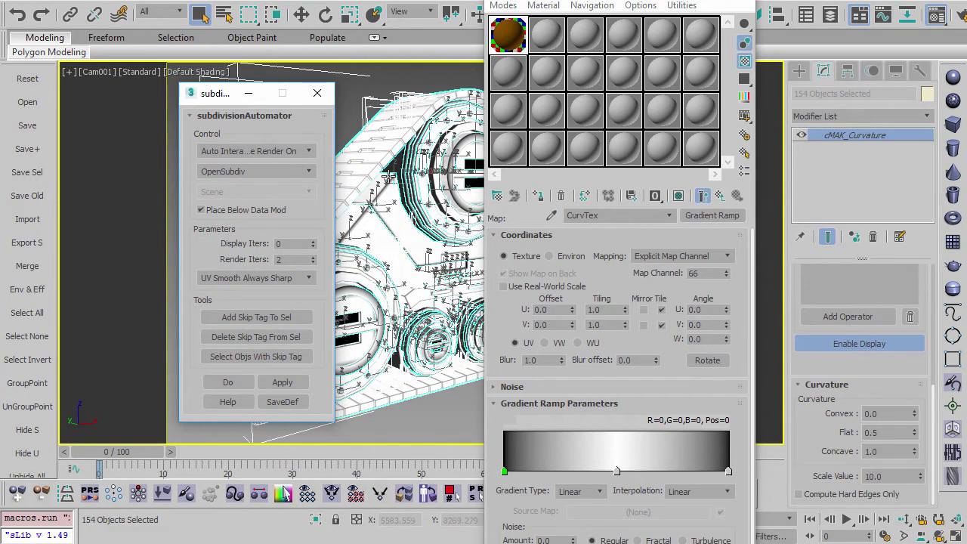
left_click(248, 173)
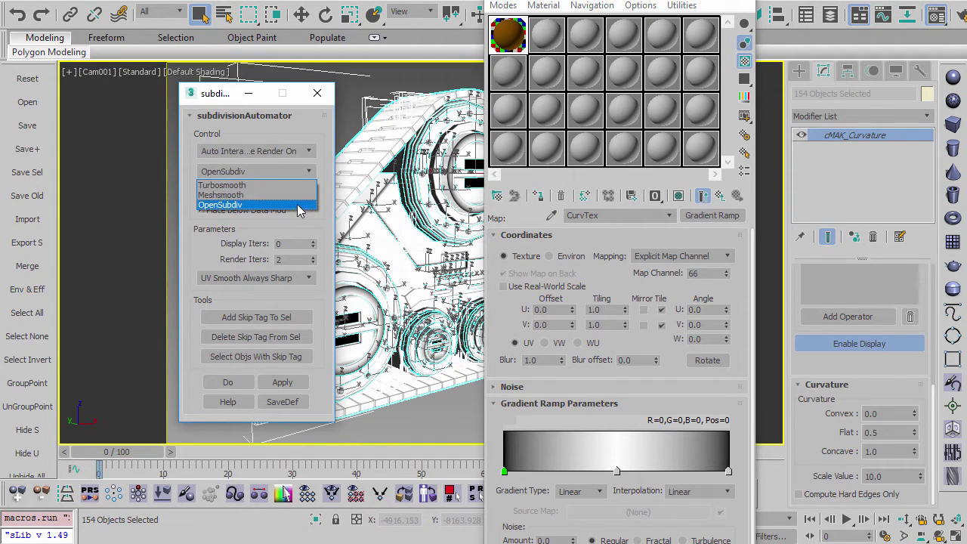
left_click(297, 204)
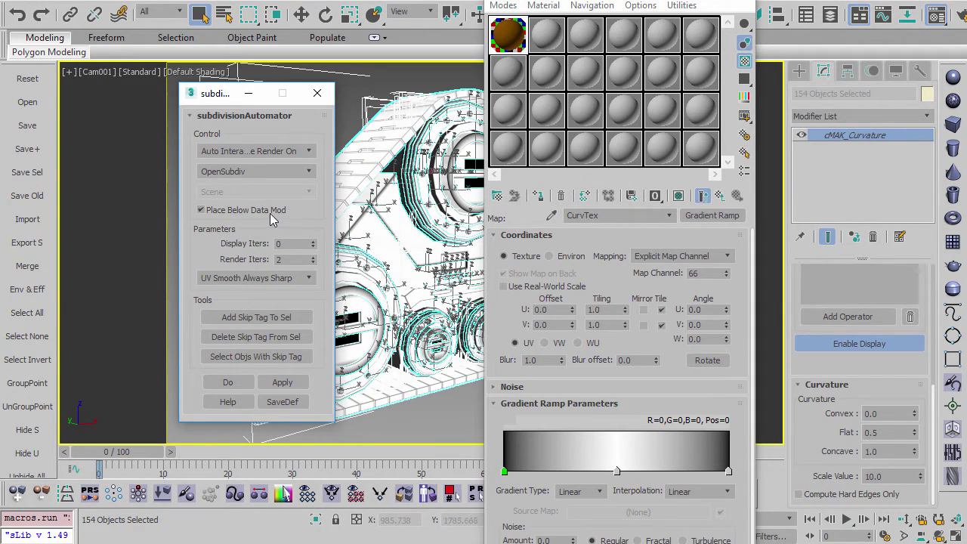
double_click(285, 260)
type("1")
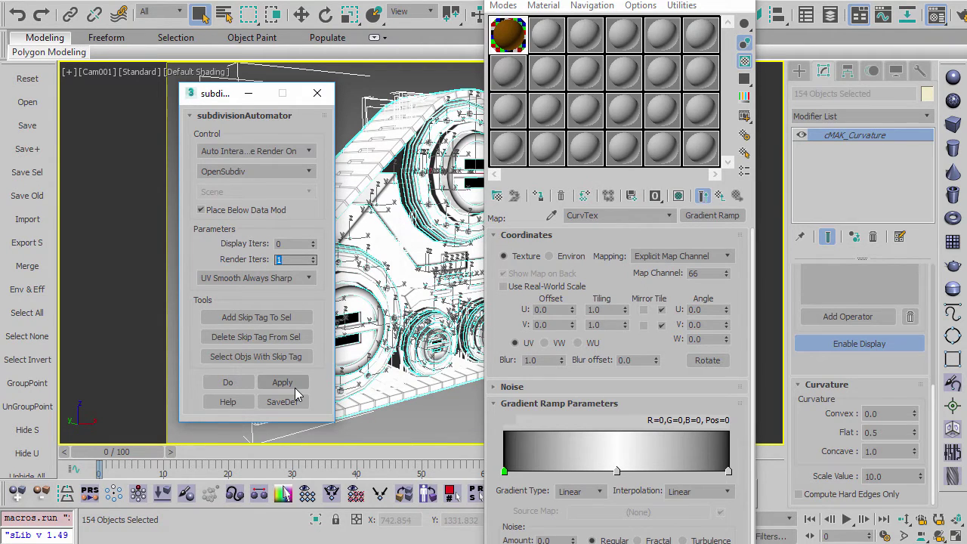
left_click(291, 384)
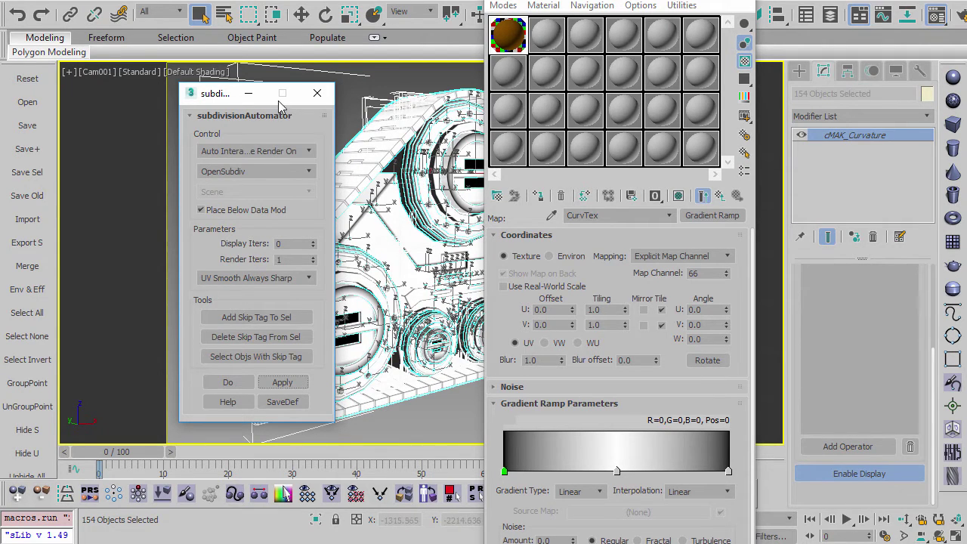
left_click(318, 94)
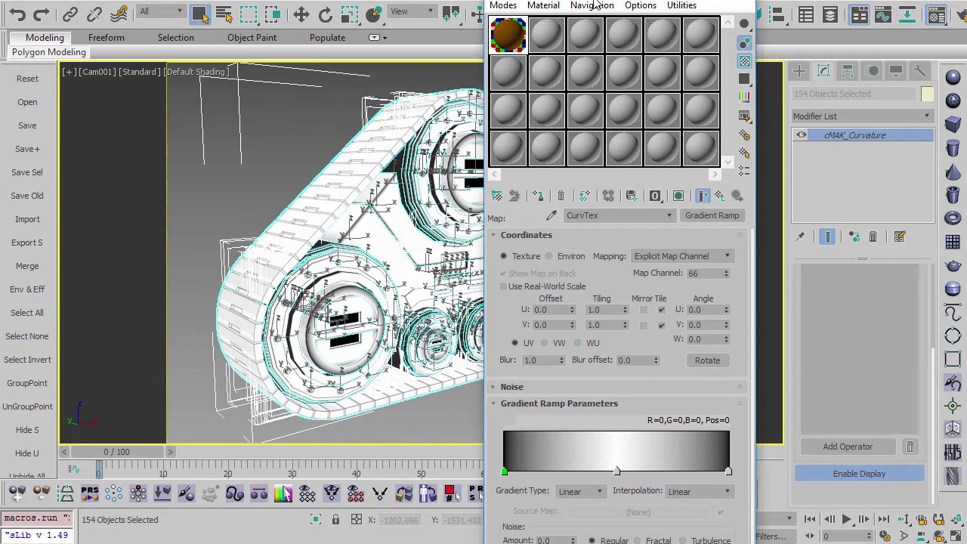
left_click_drag(611, 6, 217, 1)
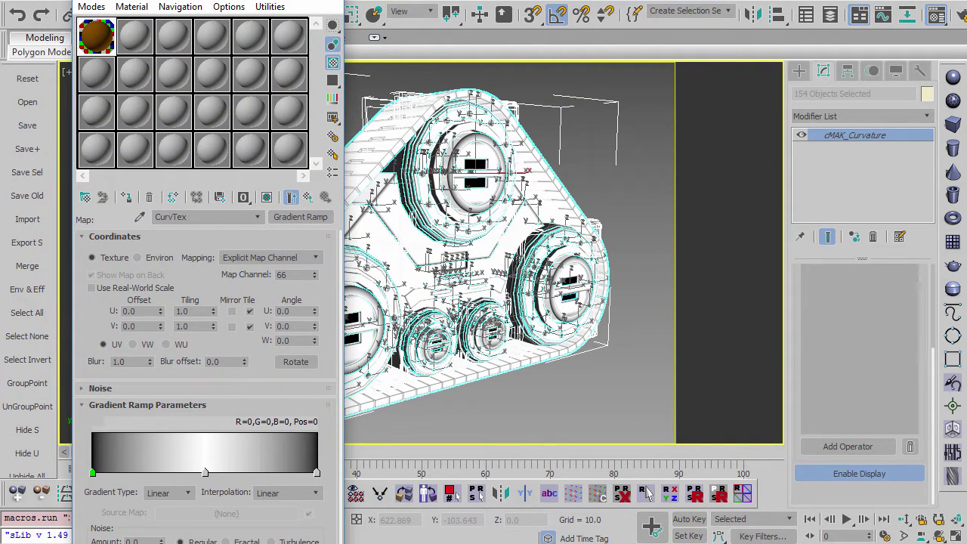
Preview the CurvTex curvature map on All Visible objects with texmapPreview in the V-Ray frame buffer
left_click(646, 491)
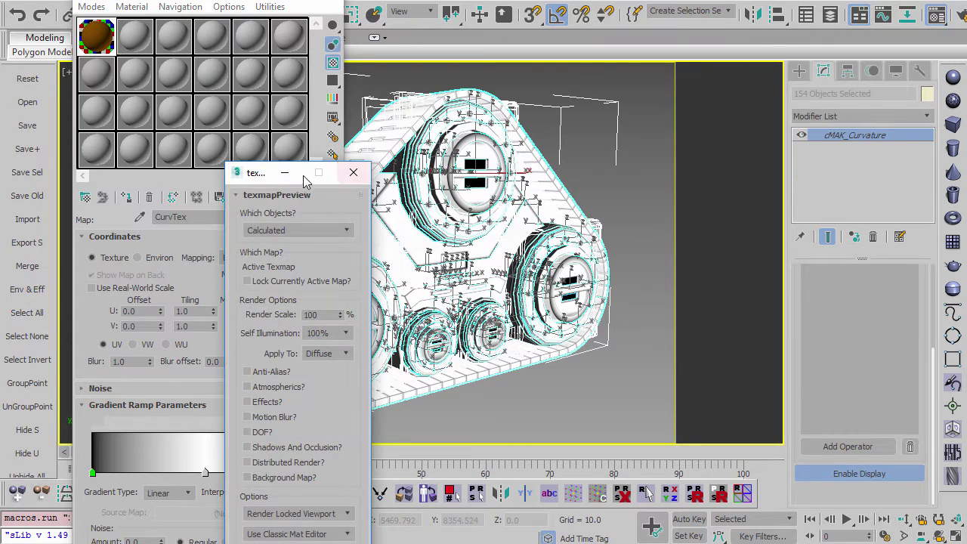
left_click_drag(272, 175, 661, 85)
left_click(656, 173)
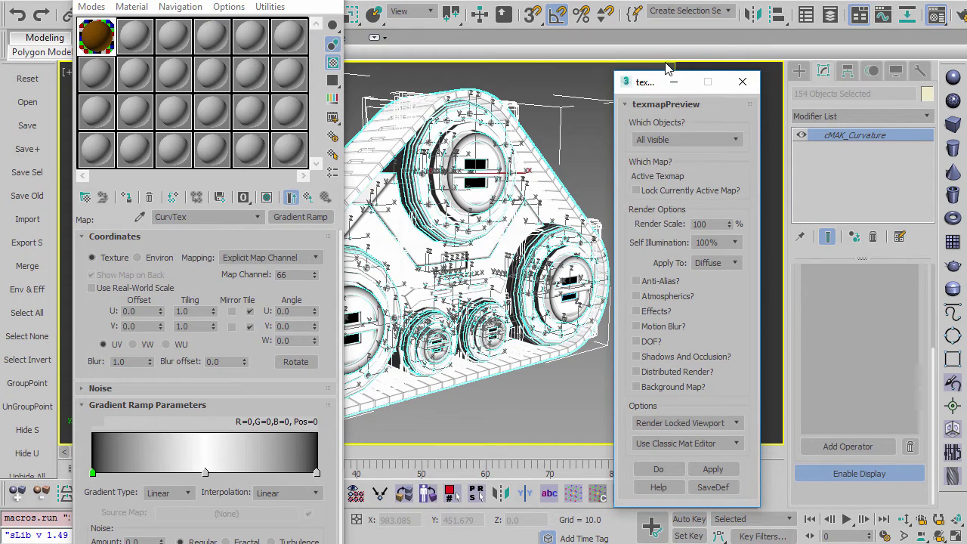
left_click(713, 469)
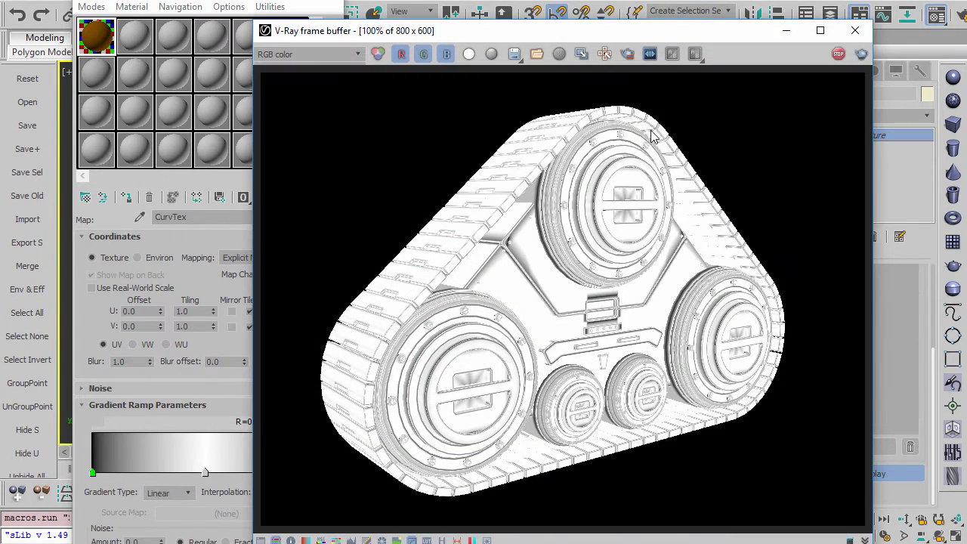
left_click_drag(604, 39, 831, 29)
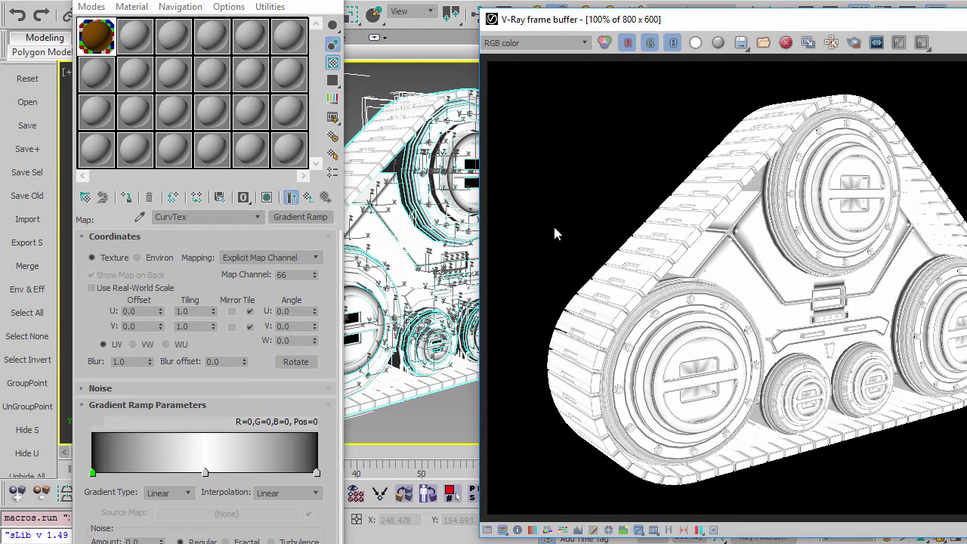
left_click_drag(719, 22, 641, 11)
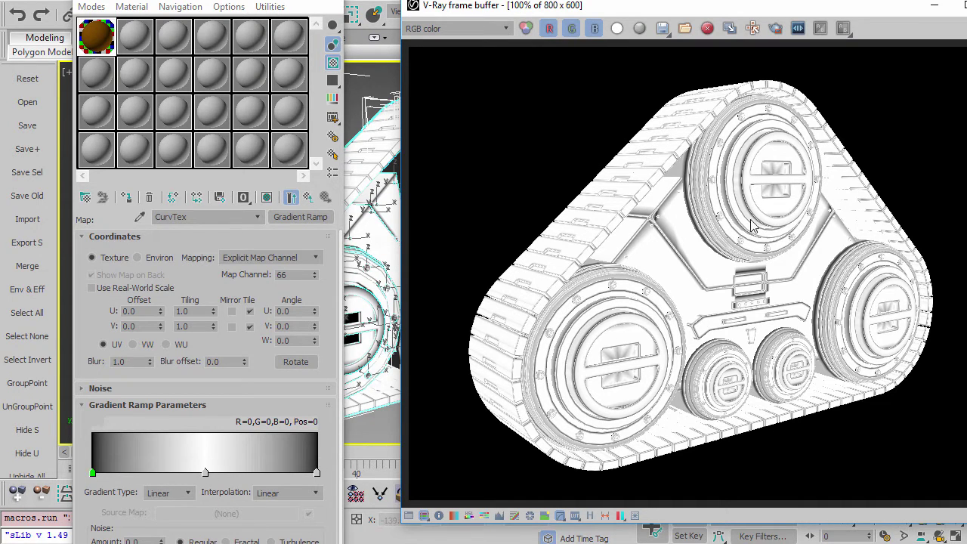
Step up to the CC (Output) map and re-render its preview across the tread
left_click(309, 198)
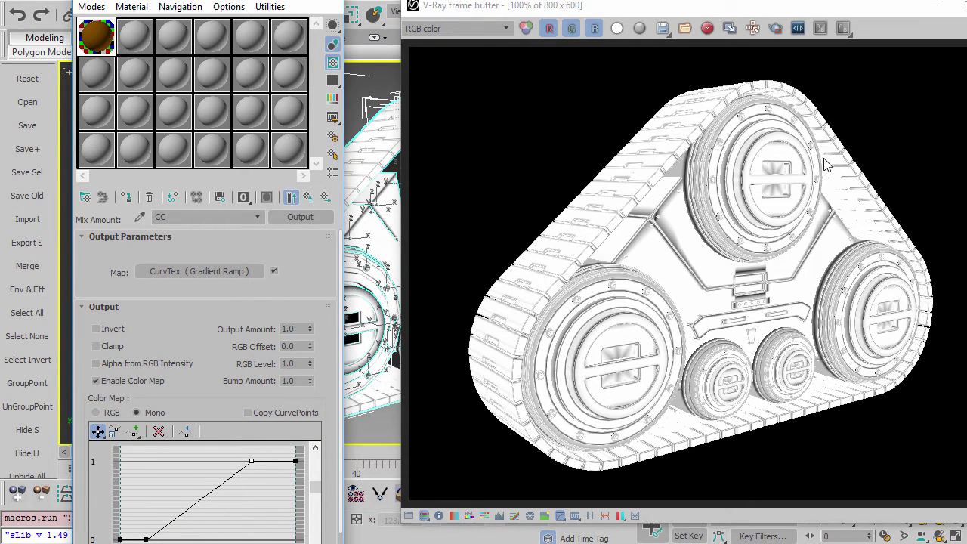
left_click_drag(667, 12, 294, 13)
left_click(696, 87)
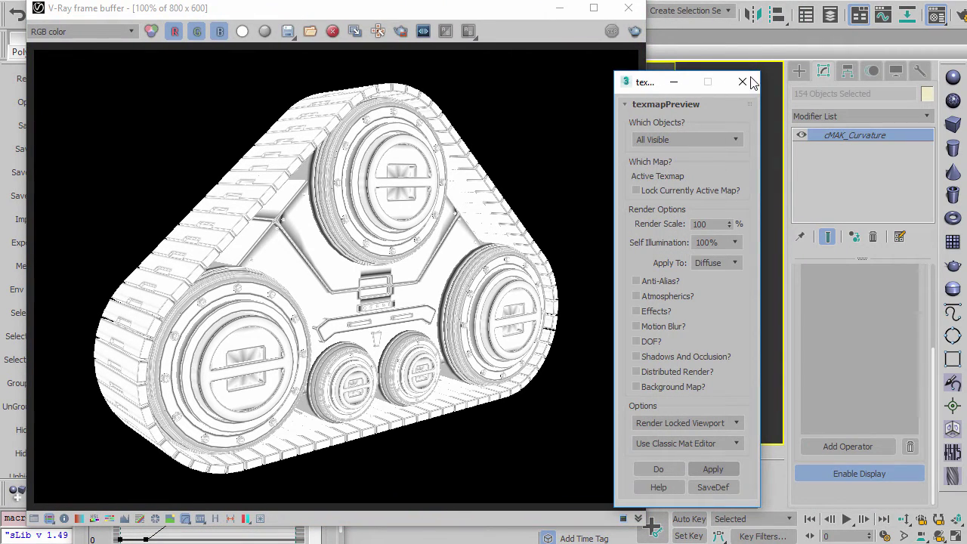
left_click(713, 469)
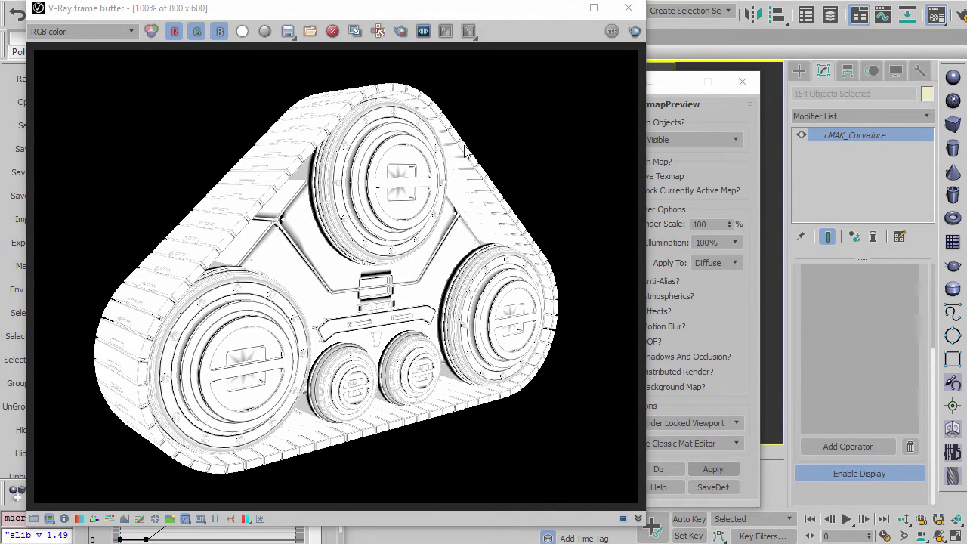
left_click_drag(277, 17, 559, 12)
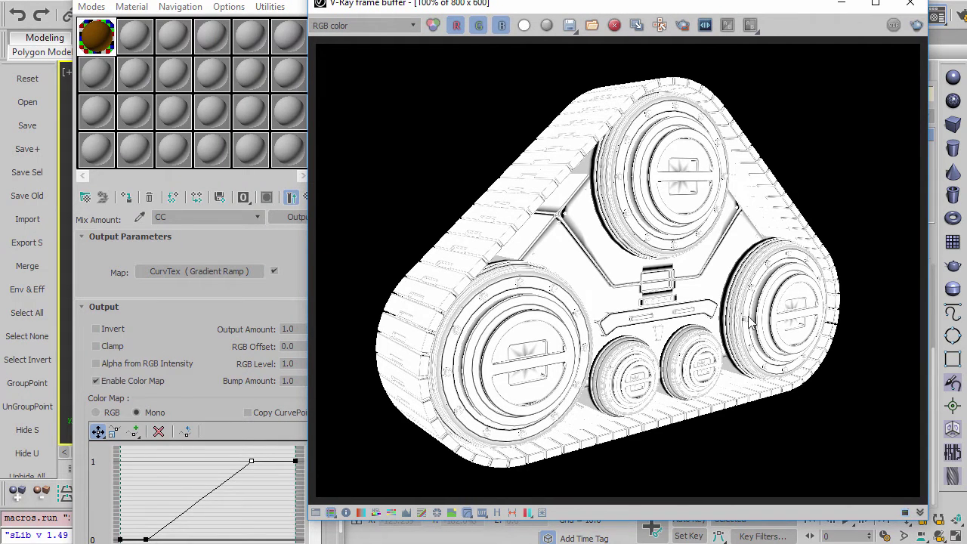
Turn off the output color map on the Blend 1 mask and re-render the preview
left_click(297, 229)
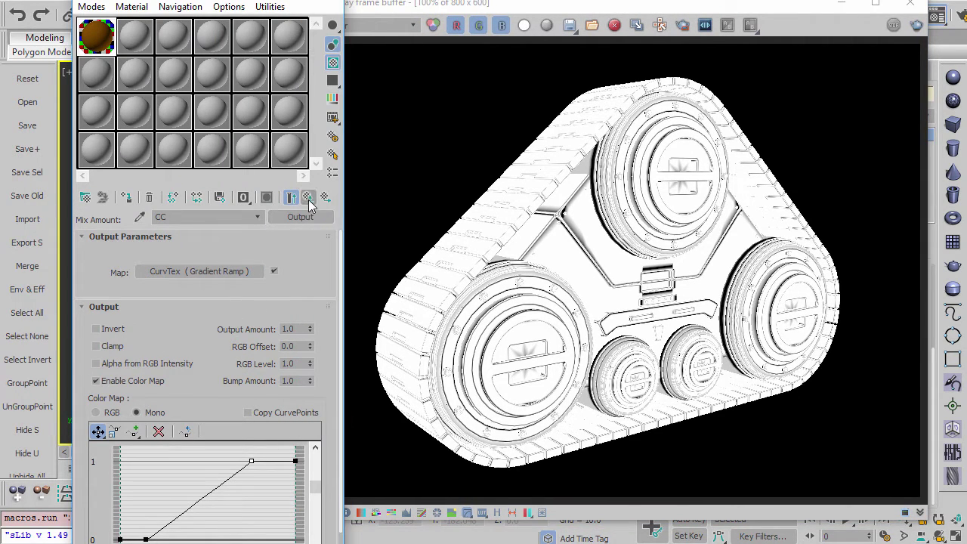
left_click(307, 197)
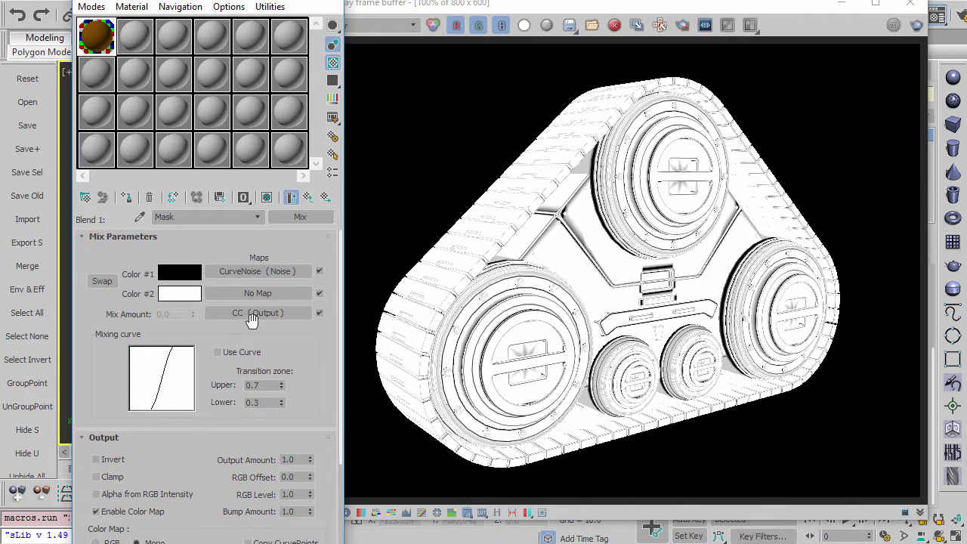
left_click(117, 512)
left_click_drag(187, 432, 251, 351)
left_click_drag(695, 8, 476, 0)
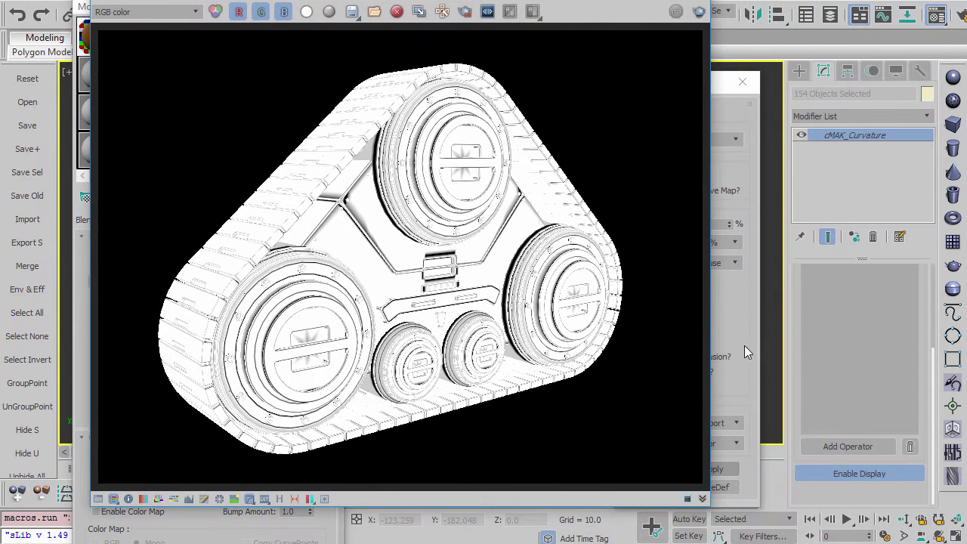
left_click(726, 469)
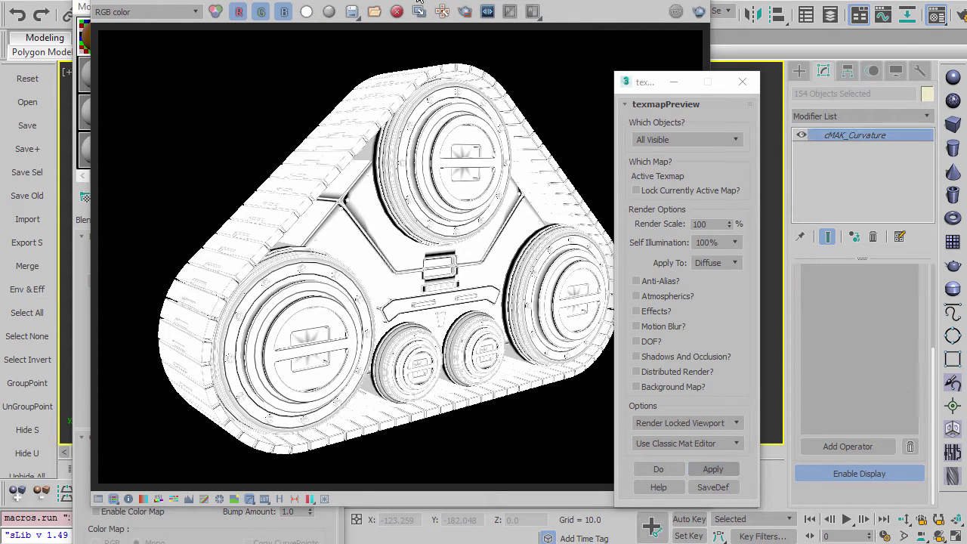
Tick Enable Color Map on the mask output and compare the black-and-white render
left_click_drag(420, 1, 622, 9)
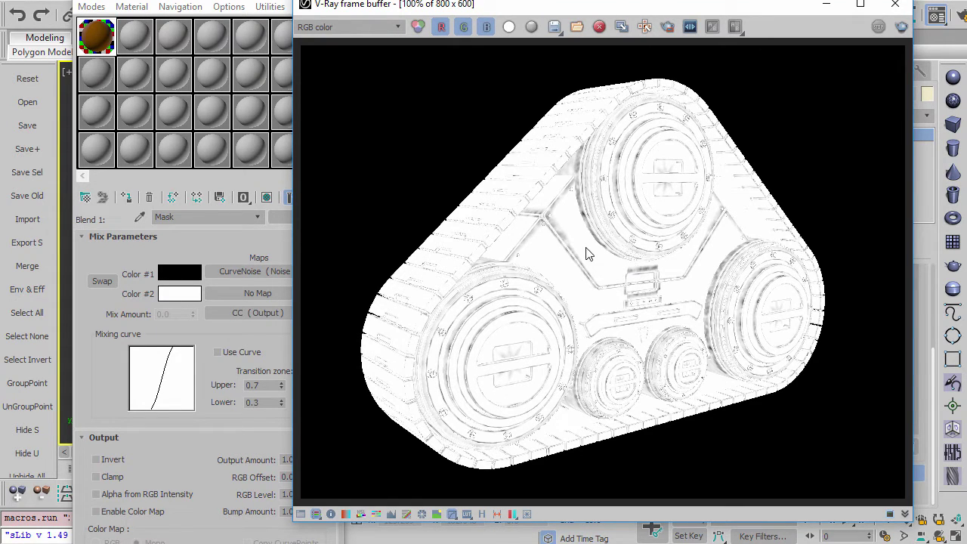
left_click_drag(281, 339, 282, 235)
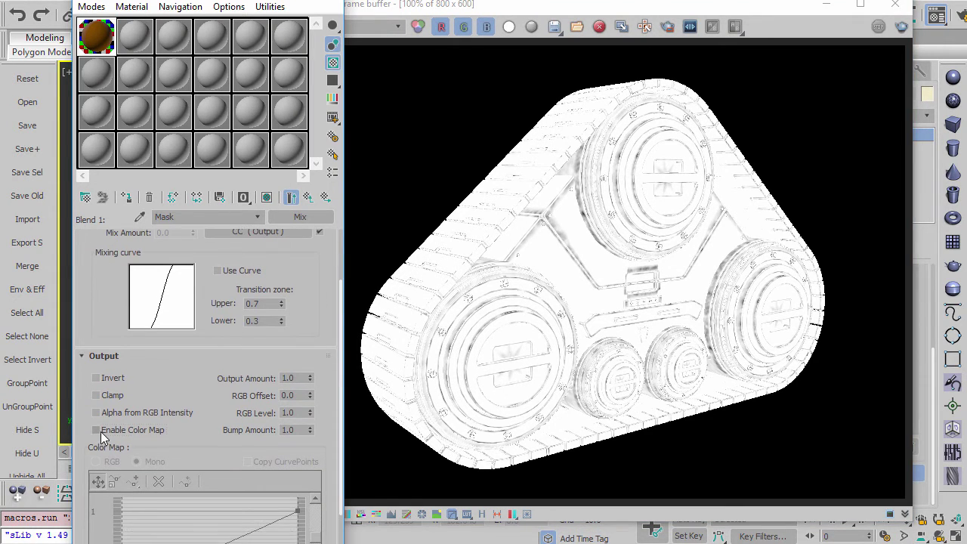
left_click(96, 430)
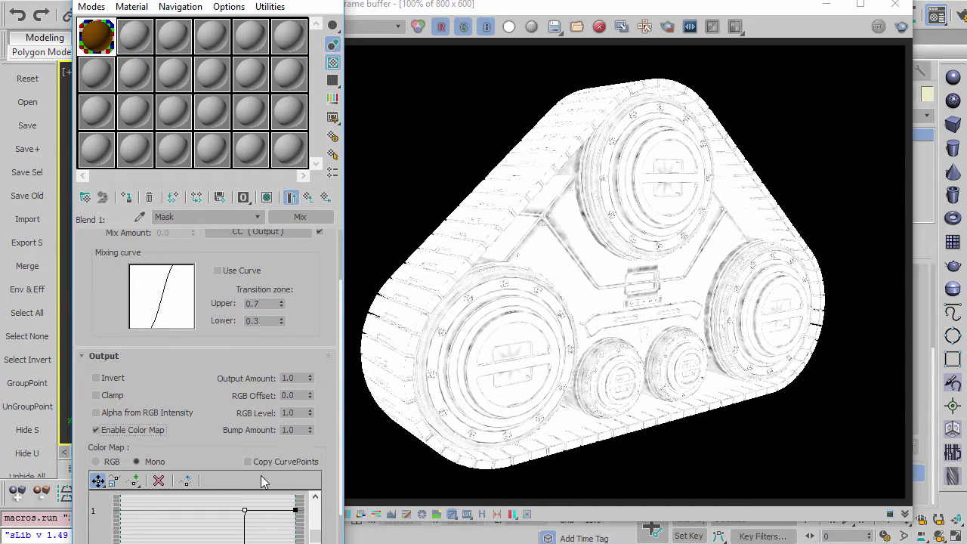
left_click_drag(653, 11, 460, 5)
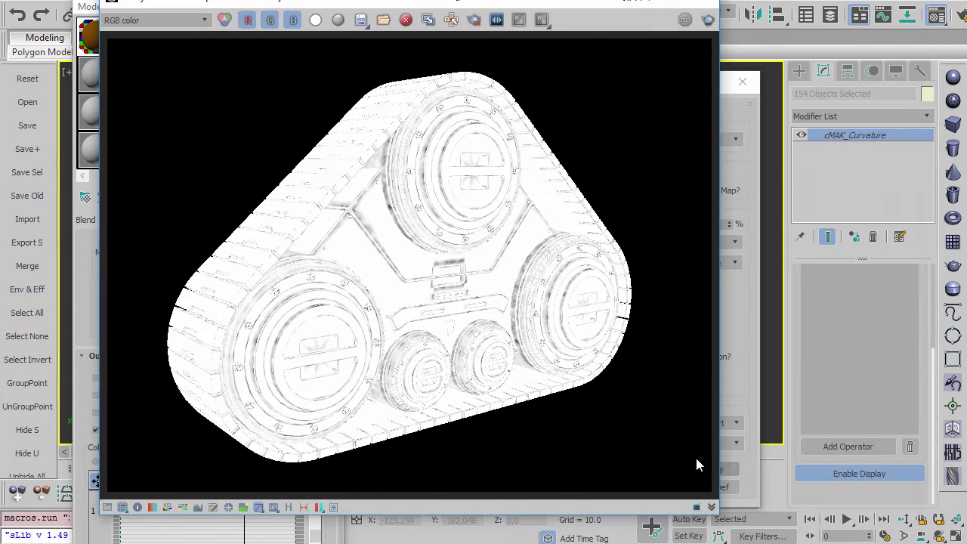
left_click(732, 469)
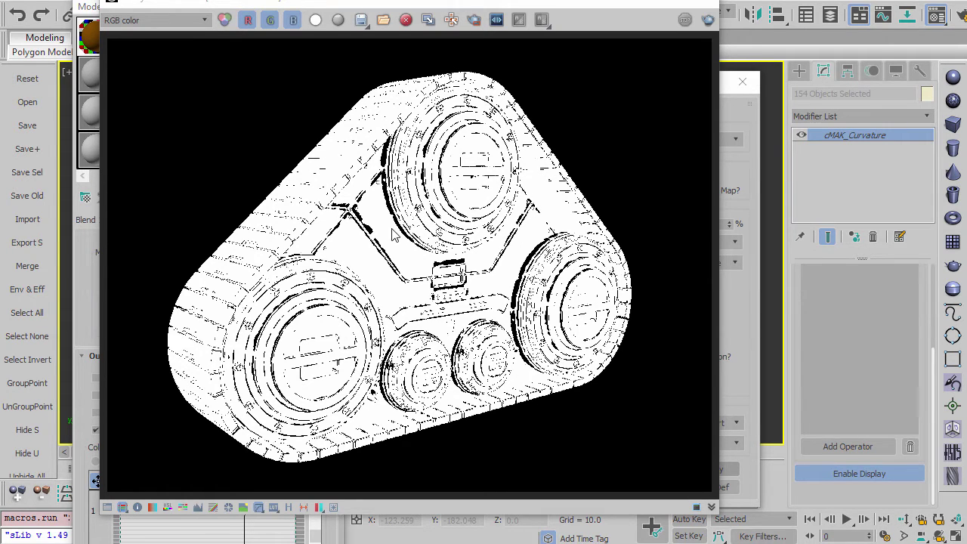
Pick the Color Map curve's top point, then return to the MetalAndPaint VRayBlendMtl level
left_click_drag(464, 3, 714, 0)
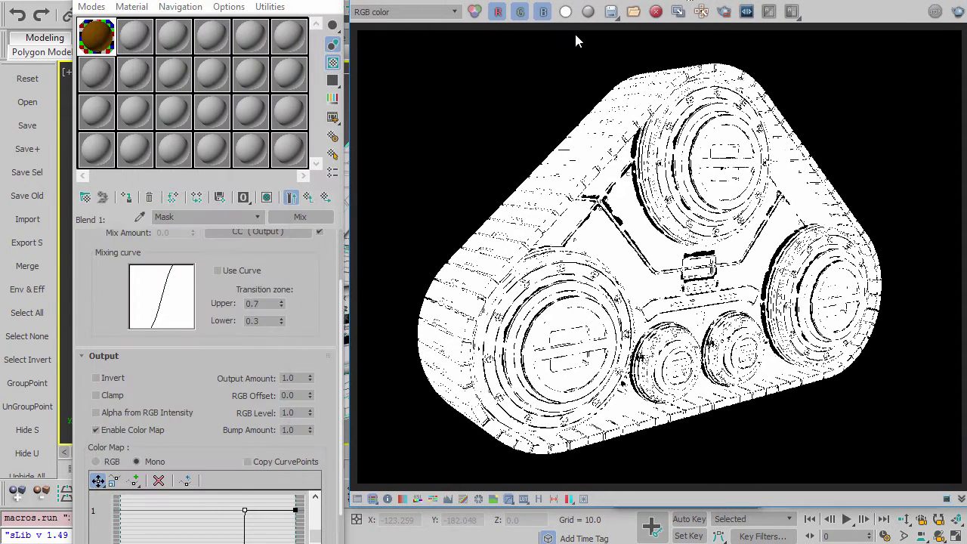
left_click_drag(229, 2, 431, 0)
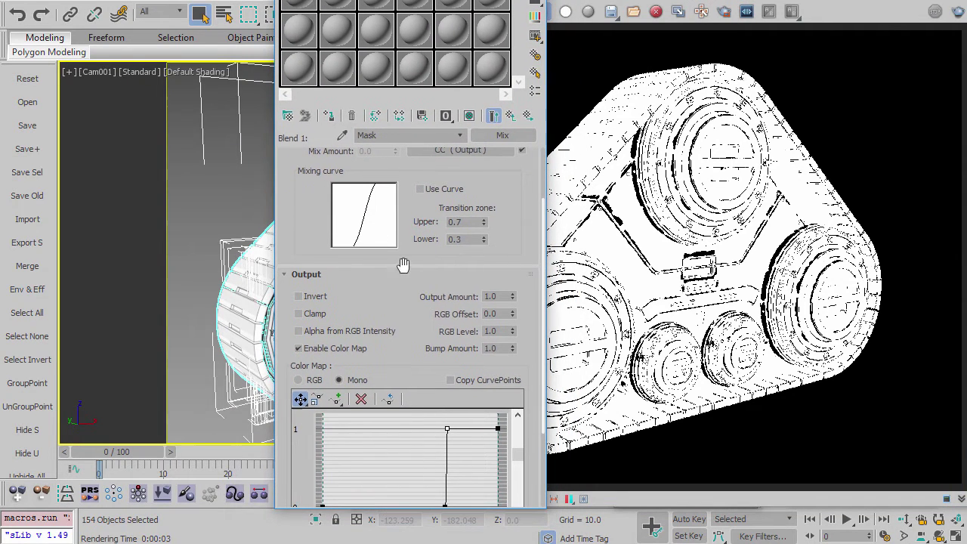
left_click_drag(408, 355, 402, 211)
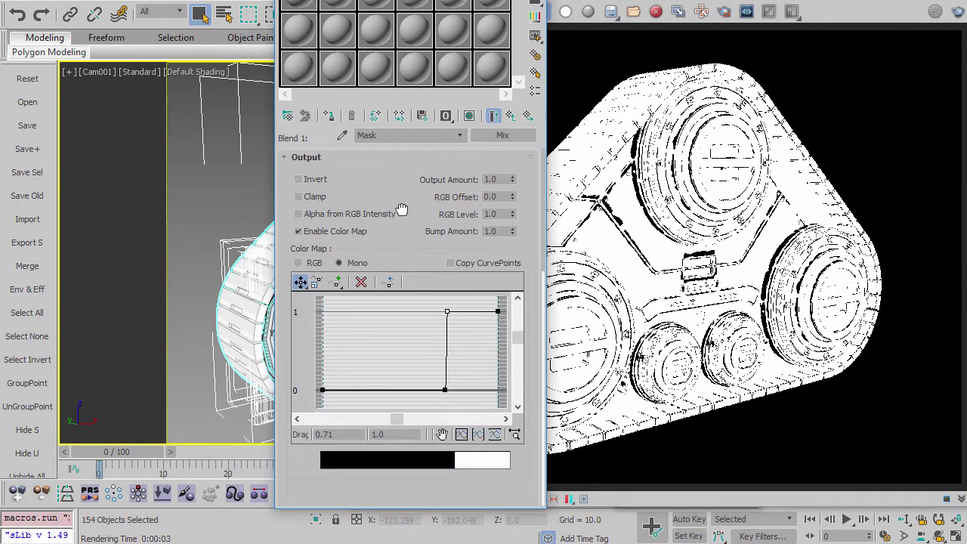
left_click(446, 311)
left_click(494, 116)
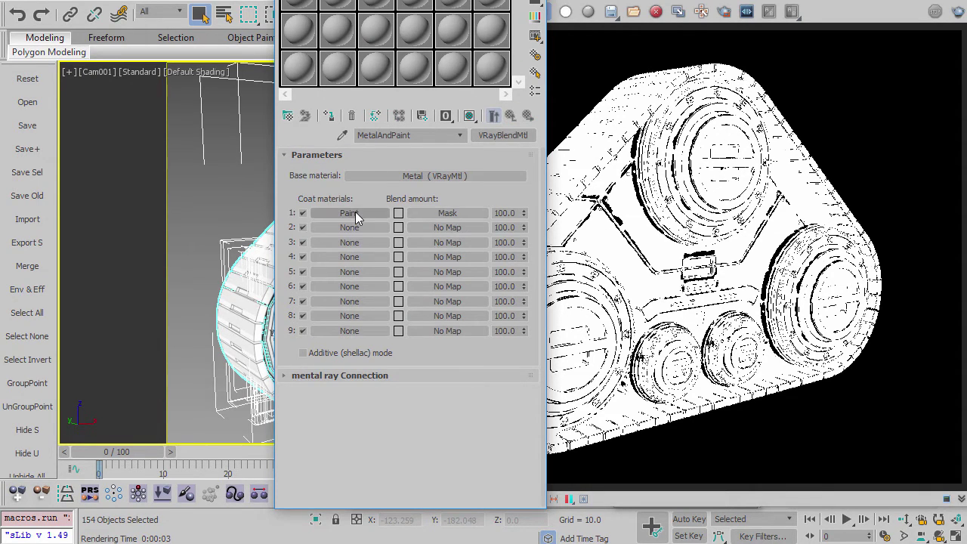
left_click_drag(414, 1, 484, 111)
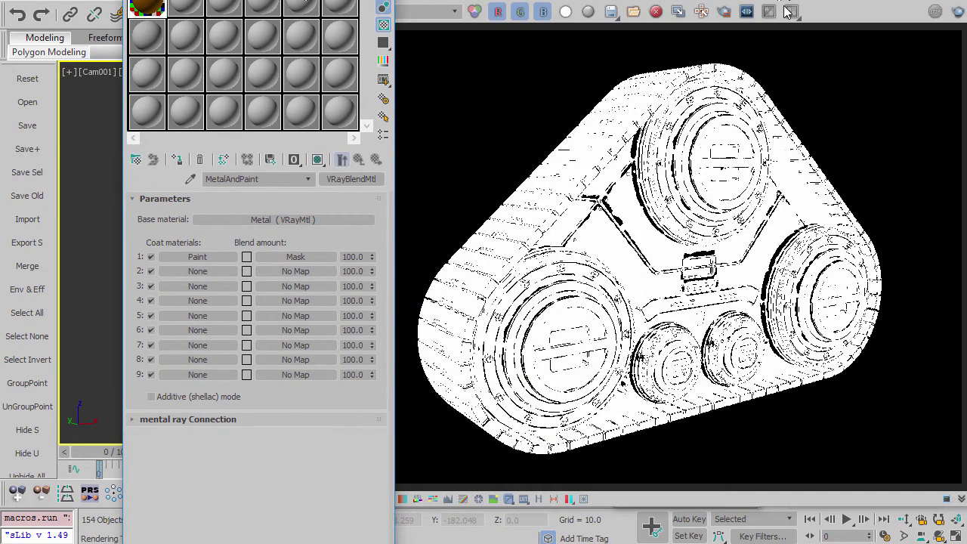
left_click_drag(788, 11, 745, 15)
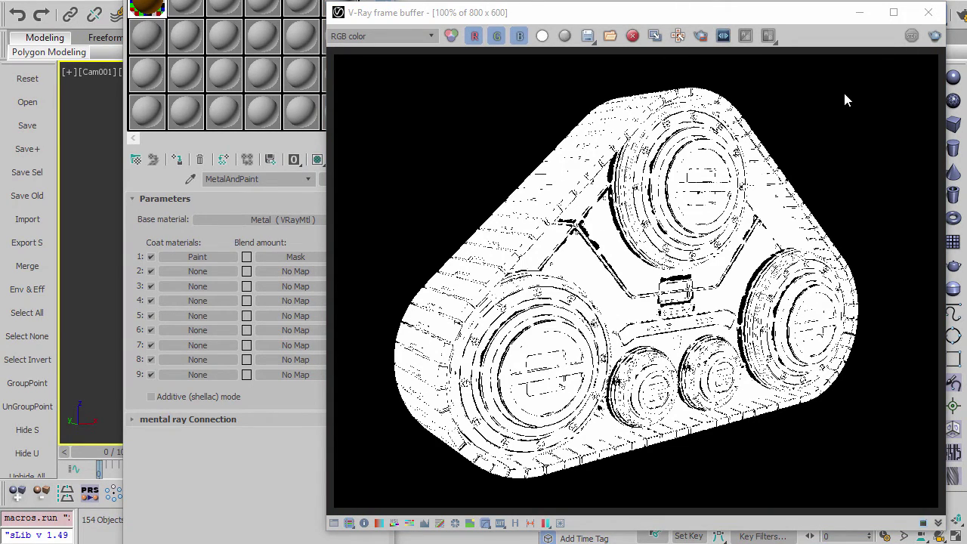
Re-render the full scene with Shift+Q, showing orange paint over worn metal edges
key("shift+q")
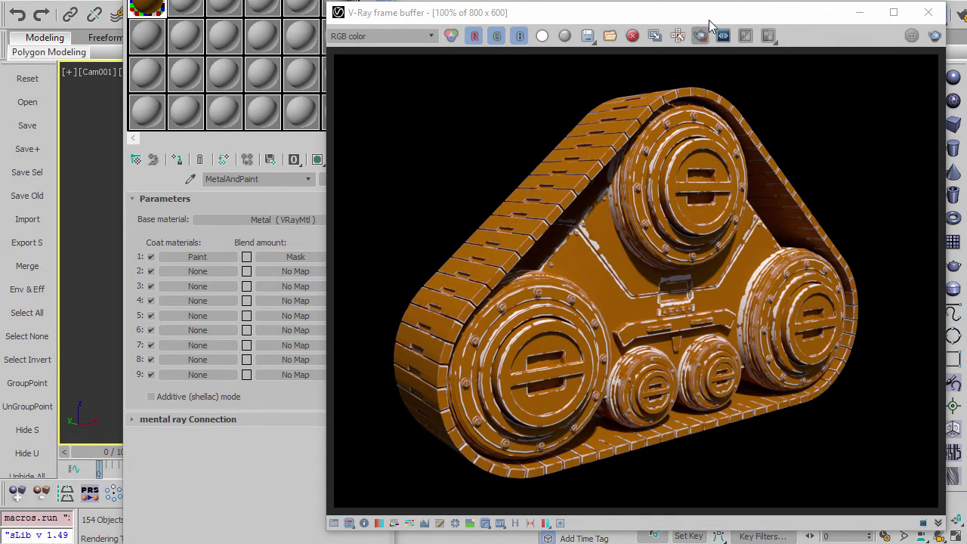
left_click_drag(707, 14, 623, 3)
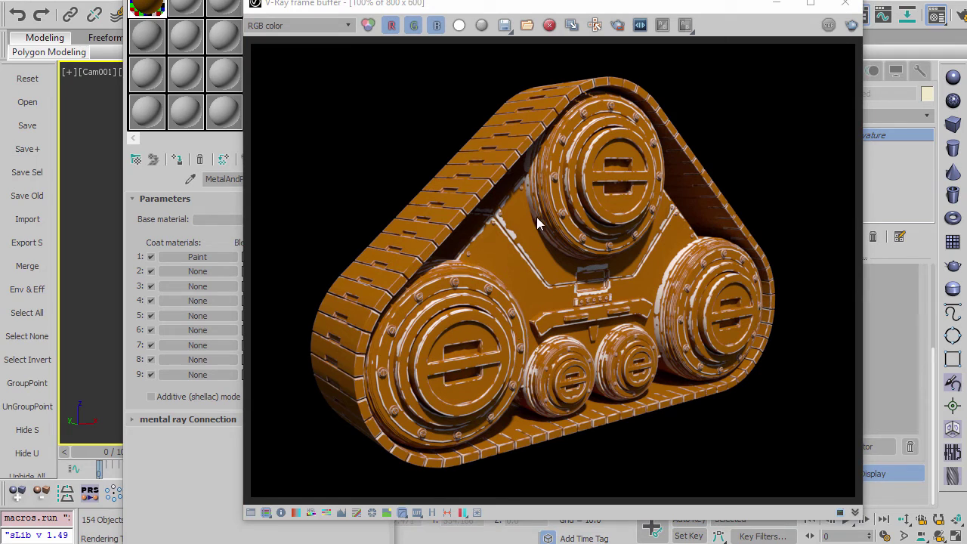
Close the frame buffer and Material Editor, then Shift-move a ring to clone it as a Copy
left_click(844, 5)
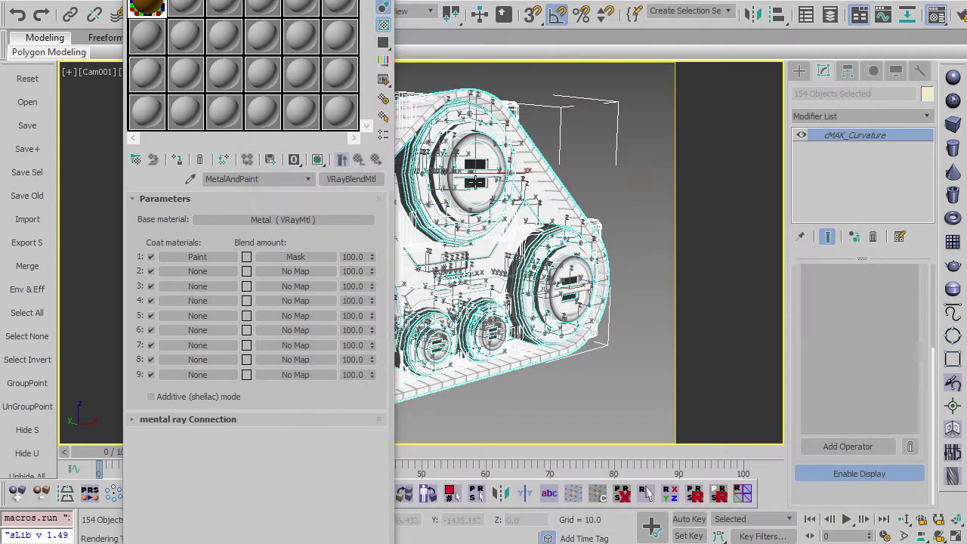
key("m")
left_click(608, 204)
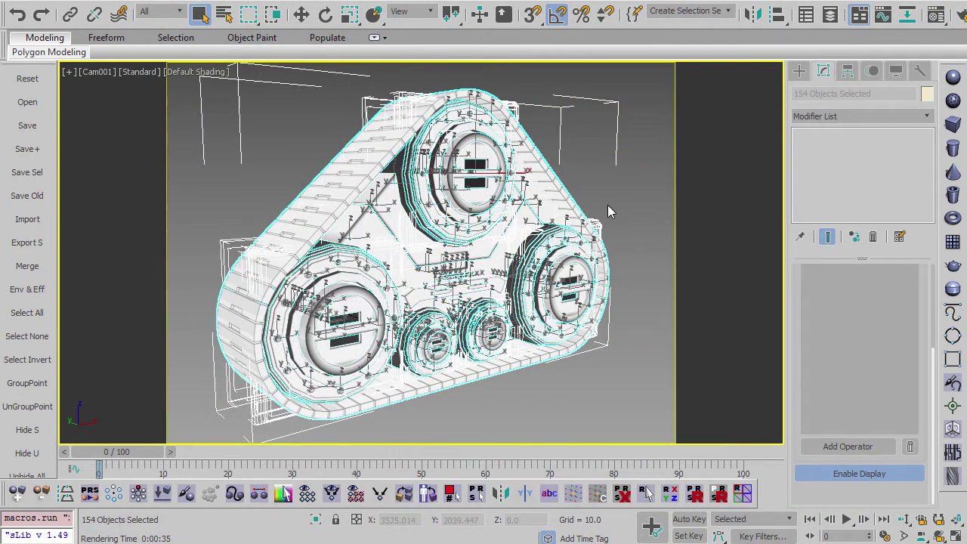
left_click(334, 331)
key("w")
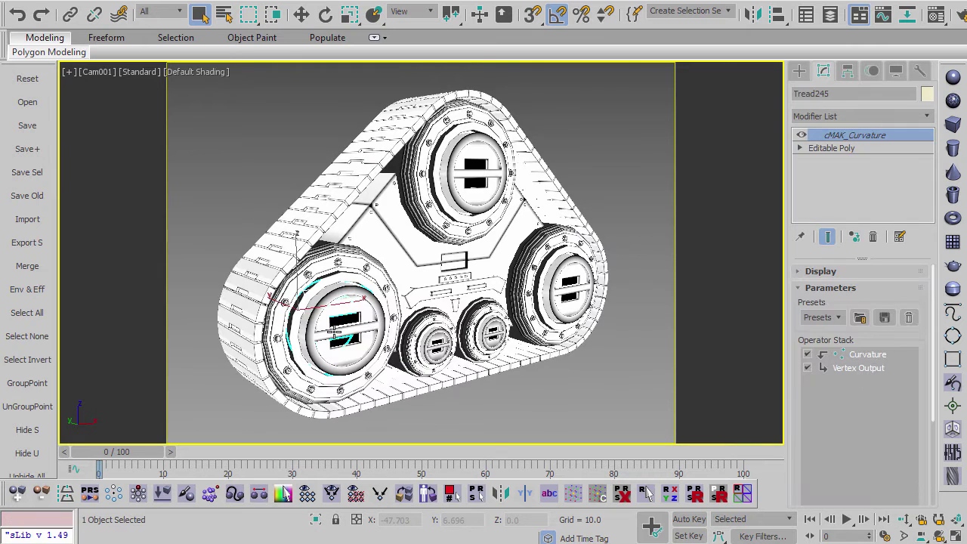
left_click_drag(562, 260, 647, 257)
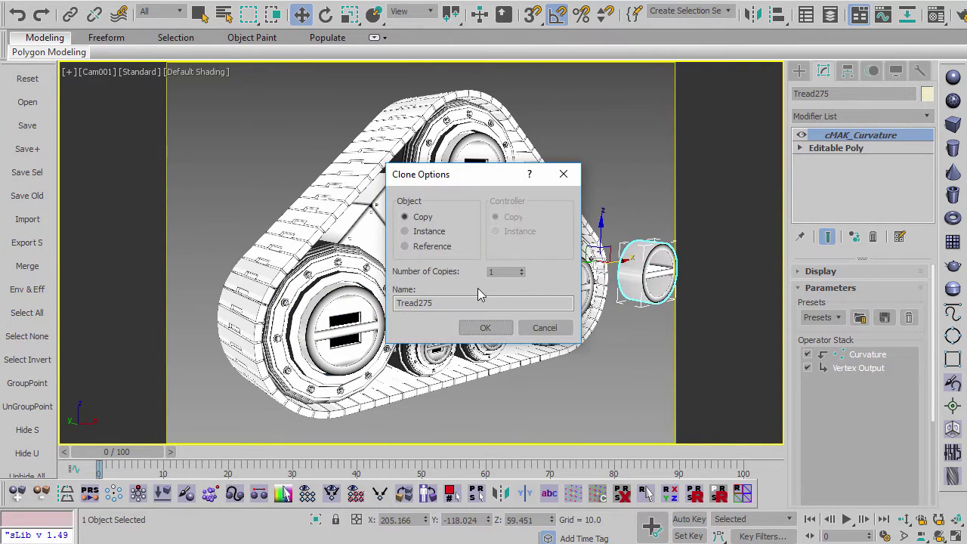
left_click(485, 328)
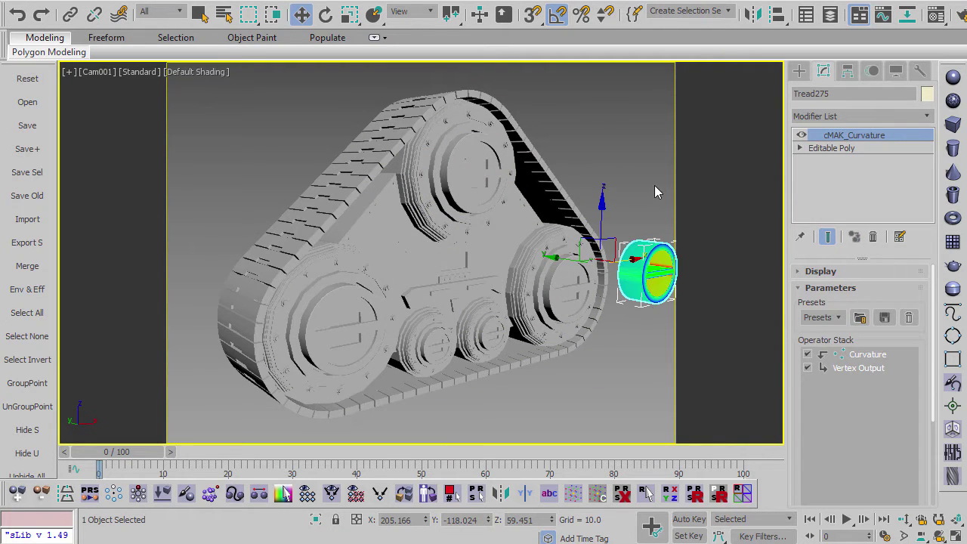
Delete cMAK_Curvature from the copied ring Tread275 and reselect it
left_click(873, 237)
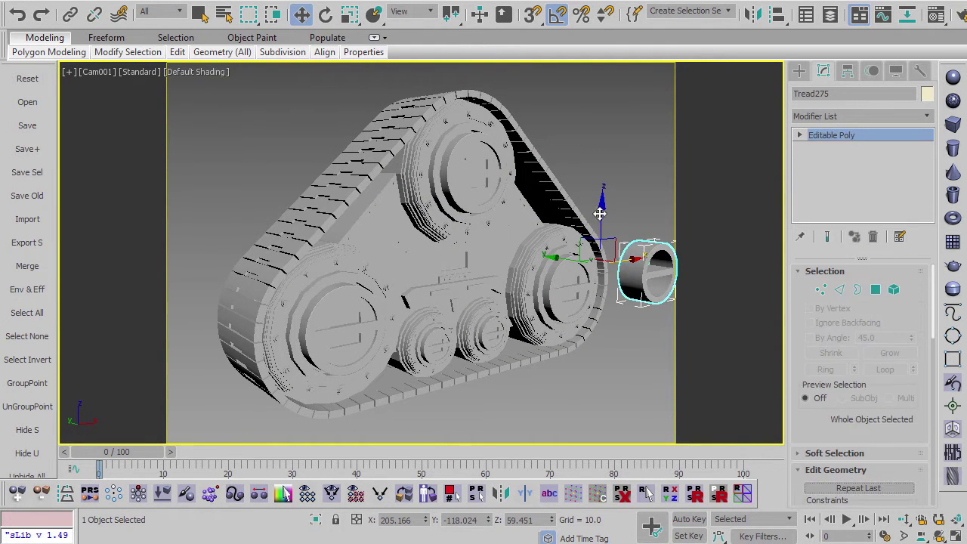
left_click(726, 264)
left_click(646, 278)
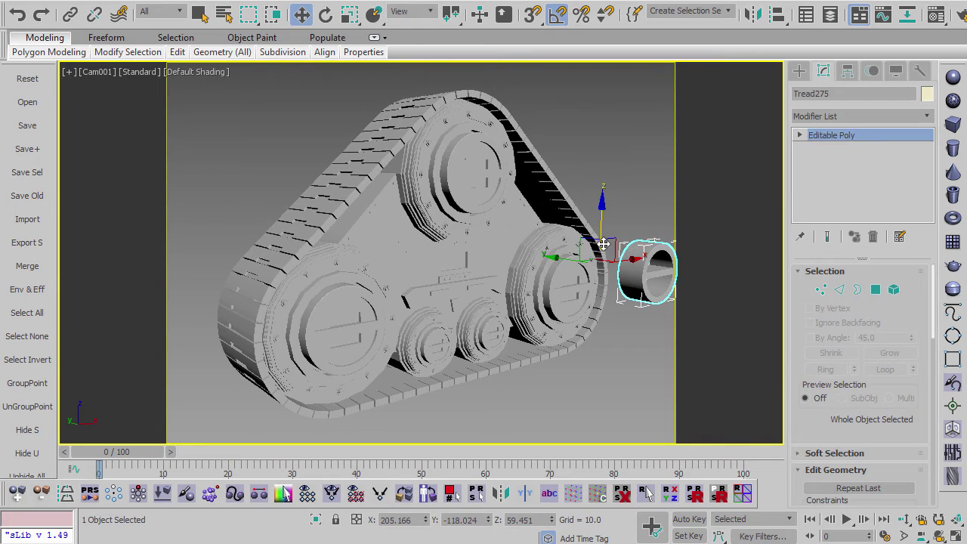
left_click(577, 149)
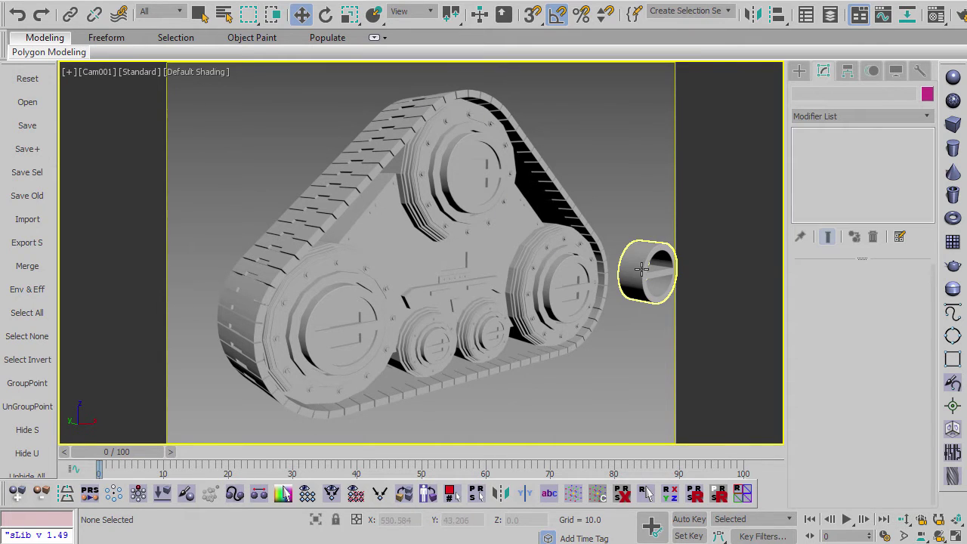
left_click(639, 242)
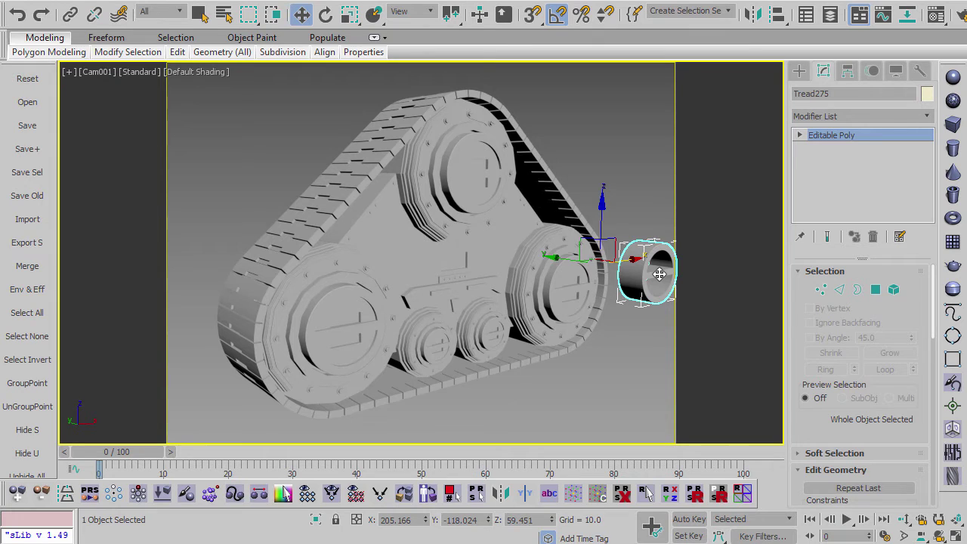
Box-select the whole track plus the new ring and launch the curvatureManager script
left_click(568, 195)
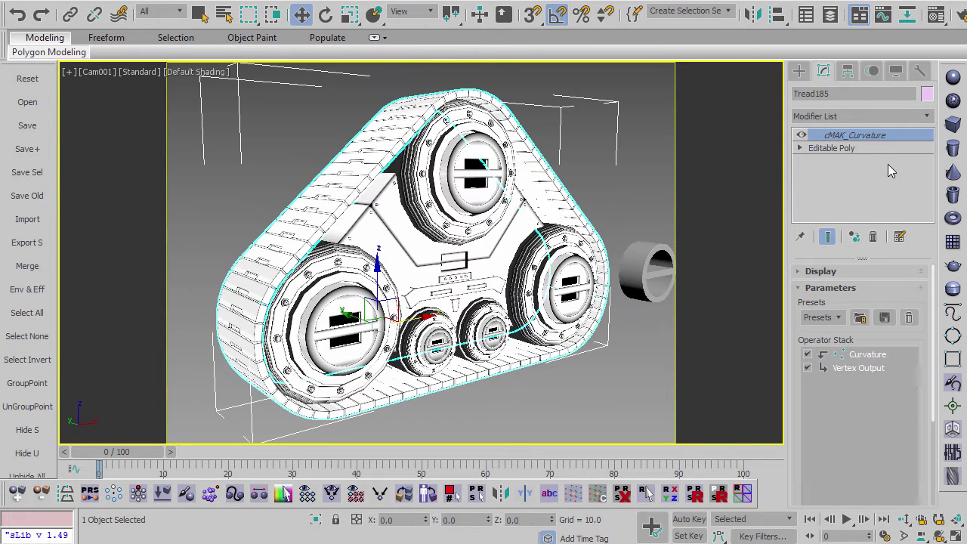
left_click(622, 171)
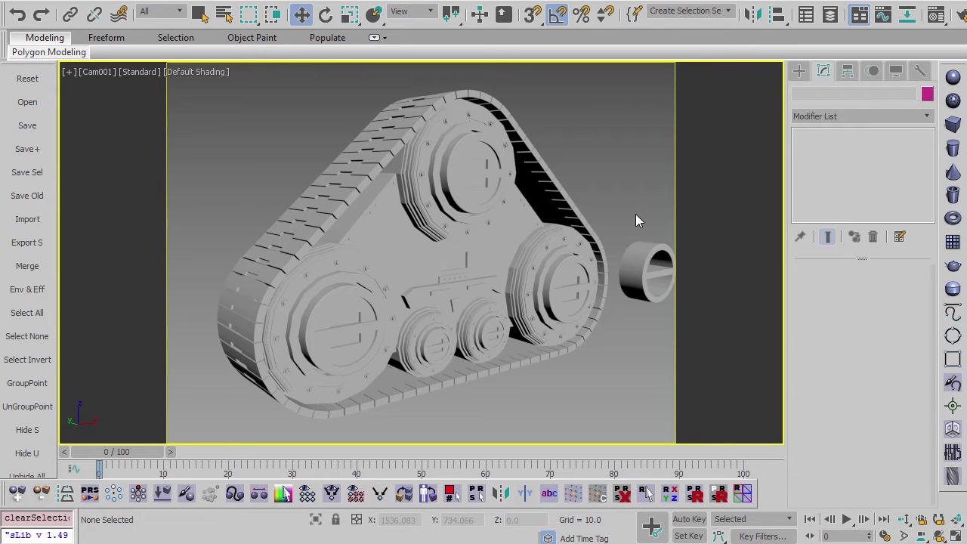
left_click(562, 200)
left_click(595, 161)
left_click_drag(198, 86, 659, 418)
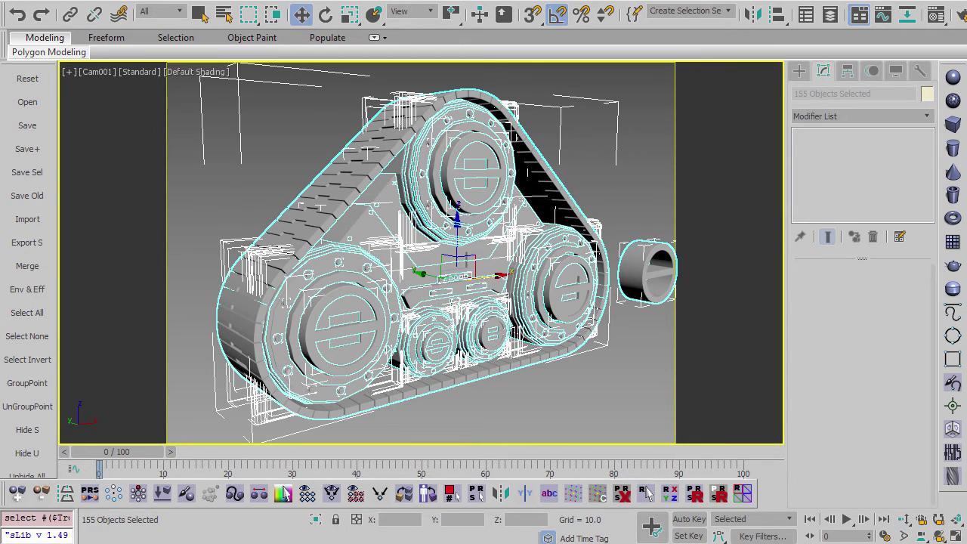
left_click(646, 493)
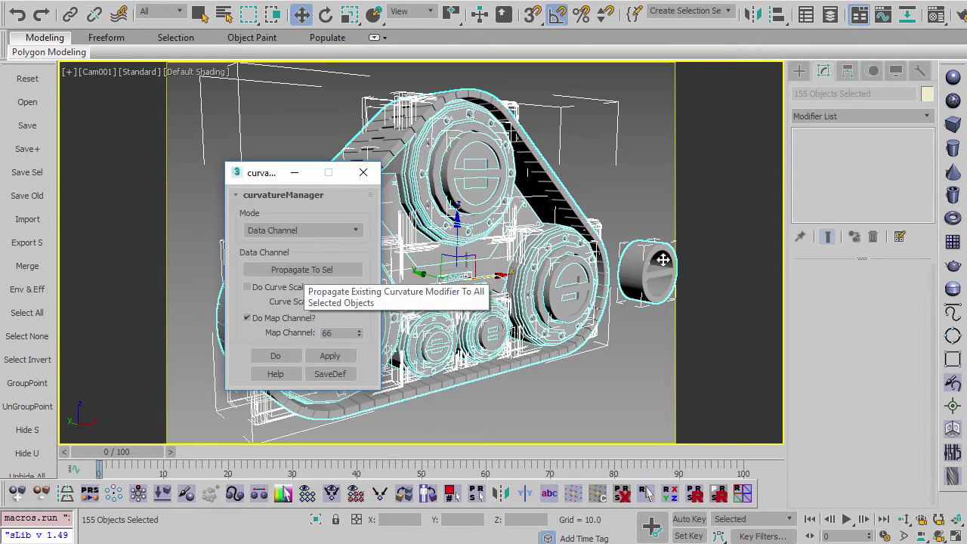
Propagate cMAK_Curvature to the selection, then select Tread275 to confirm it carries the modifier
left_click(314, 272)
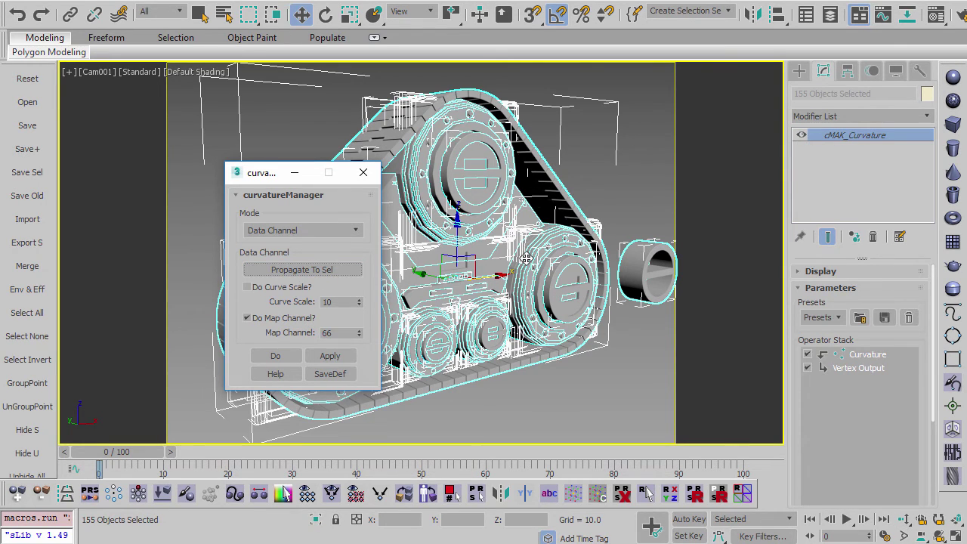
left_click(630, 210)
left_click(633, 260)
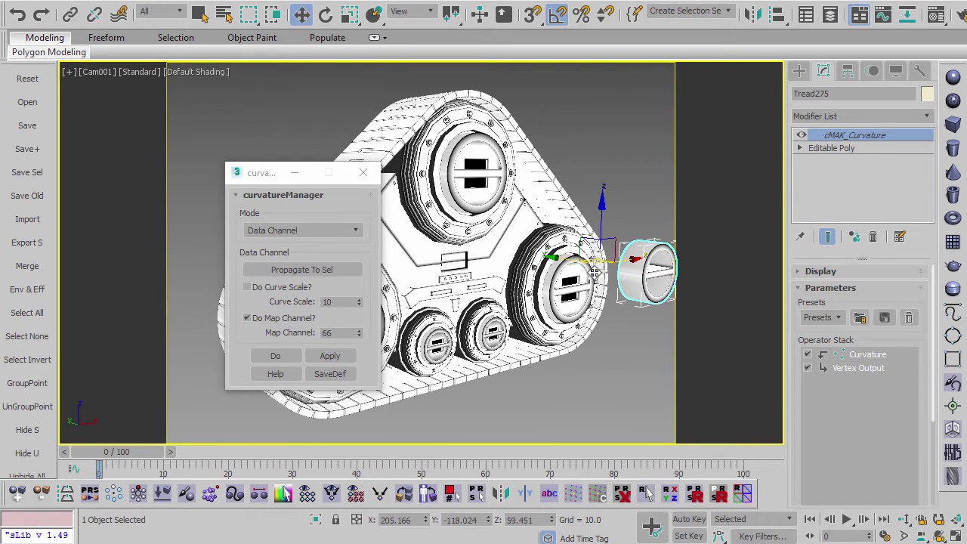